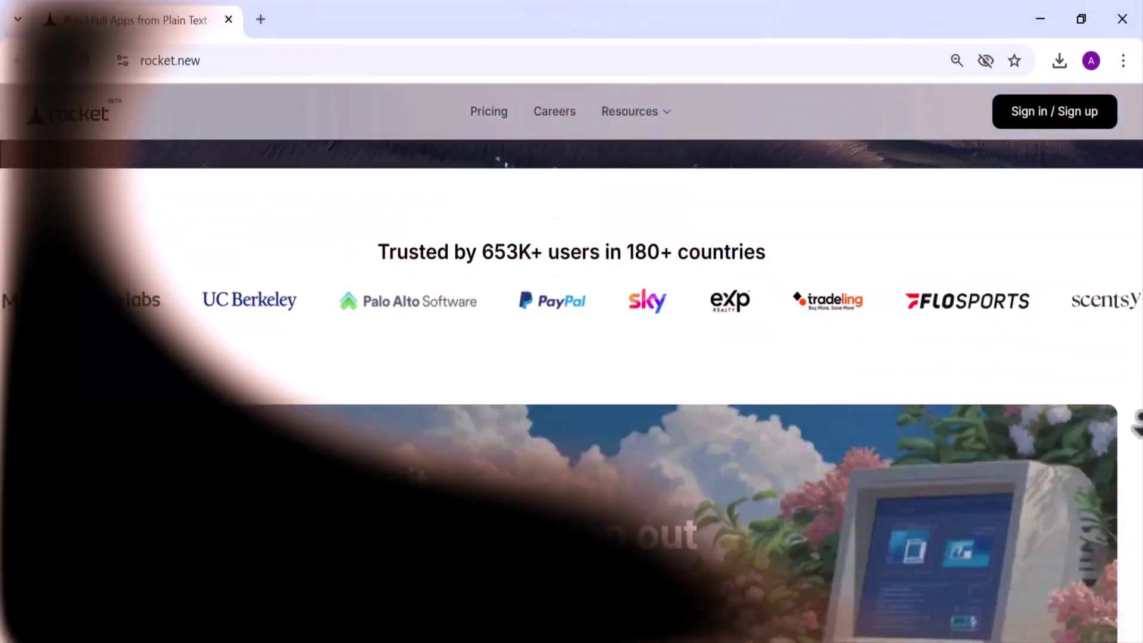
scroll(572, 357, down, 10)
scroll(571, 358, down, 5)
scroll(572, 358, down, 5)
scroll(571, 358, down, 5)
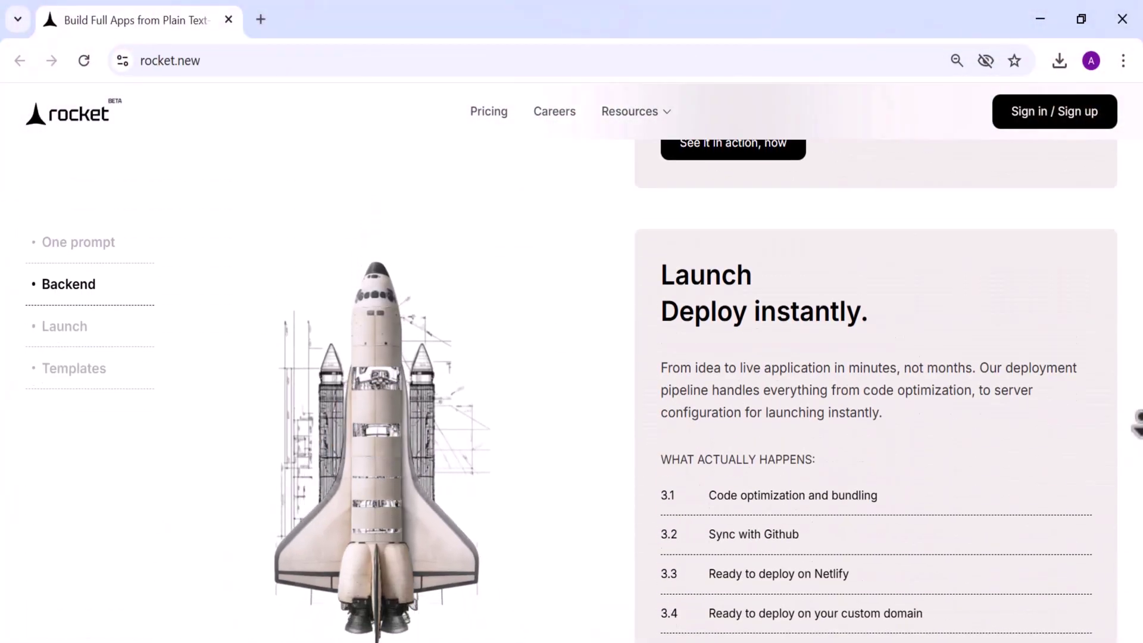
scroll(1137, 424, down, 5)
scroll(1136, 425, down, 5)
scroll(1136, 425, down, 5)
scroll(1136, 424, down, 5)
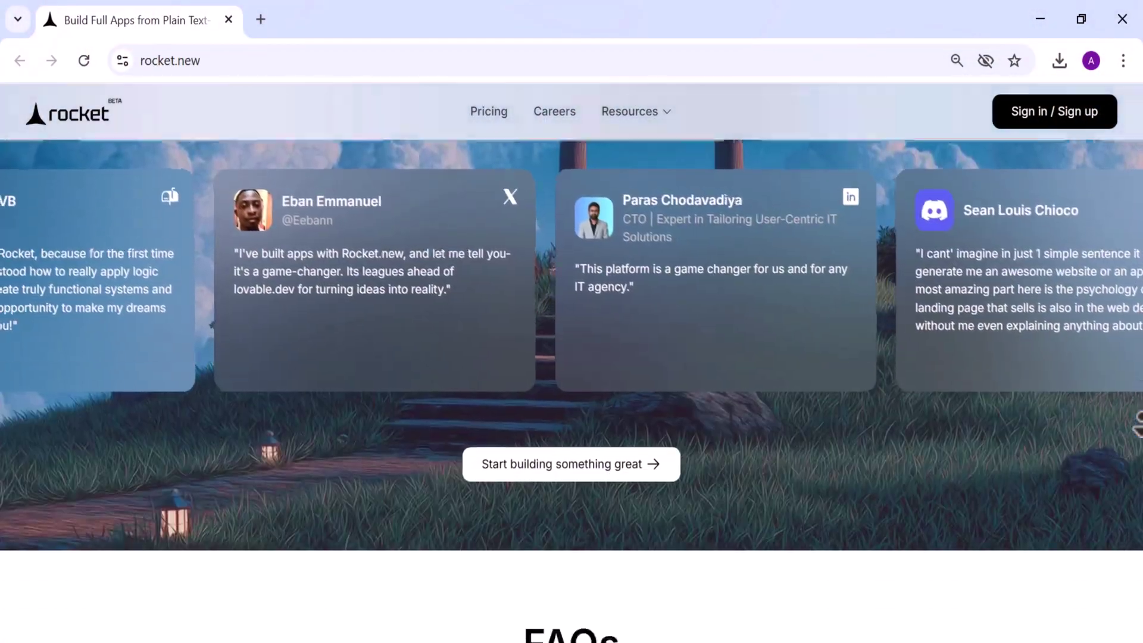
scroll(1136, 424, down, 5)
scroll(1136, 425, down, 5)
scroll(1136, 423, down, 5)
scroll(1136, 425, down, 5)
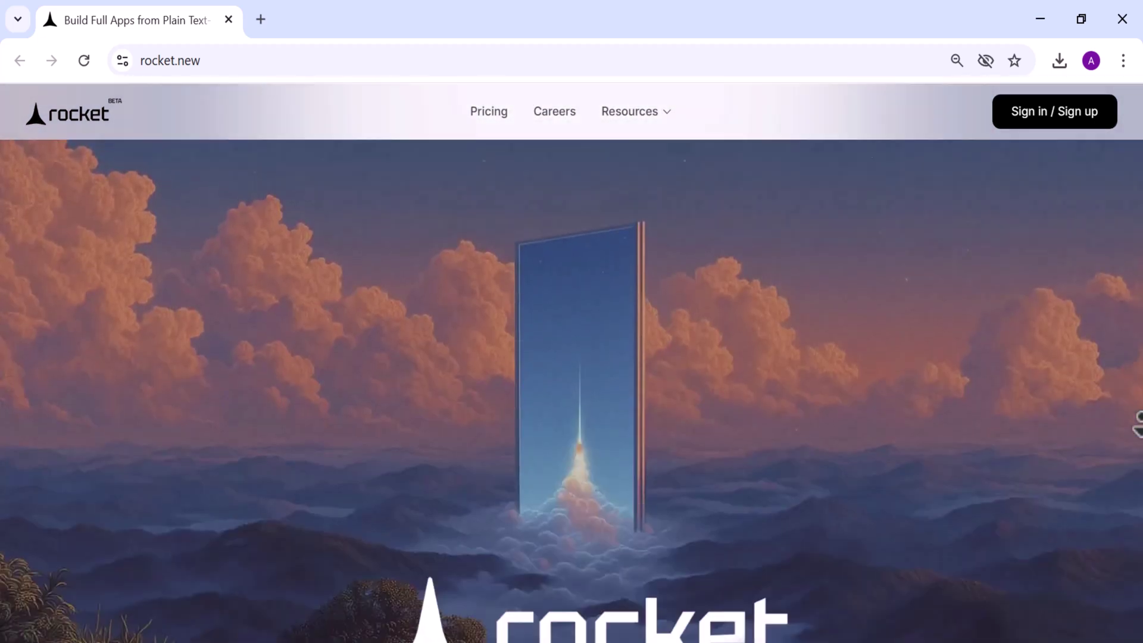
scroll(1136, 424, down, 5)
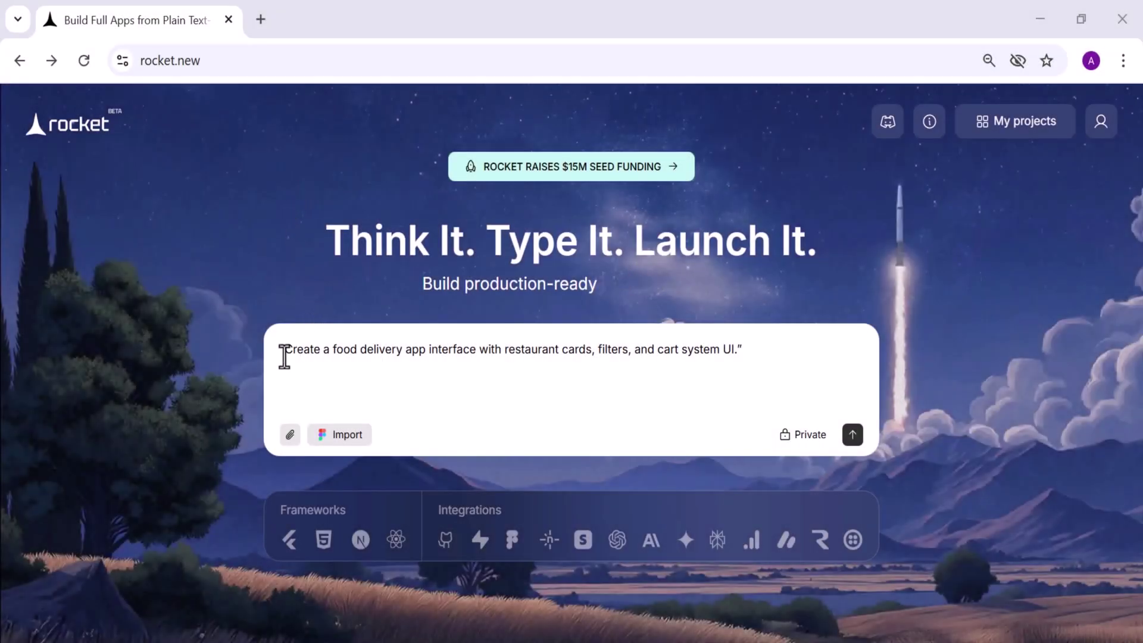
Make the project public and submit the restaurant cards, filters and cart prompt.
click(796, 434)
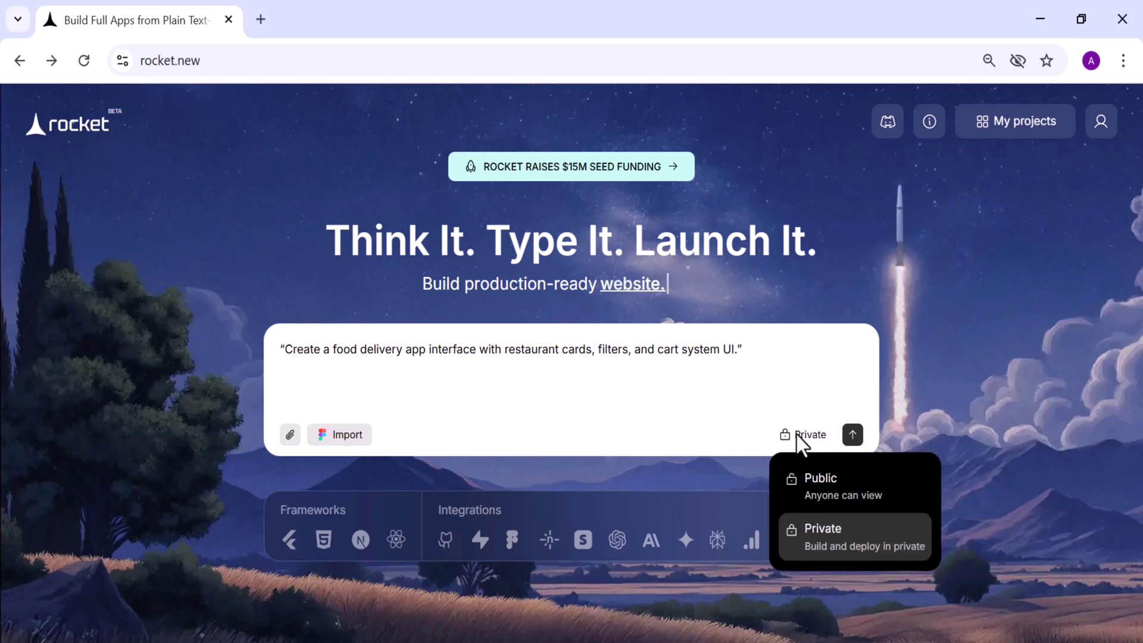
click(809, 485)
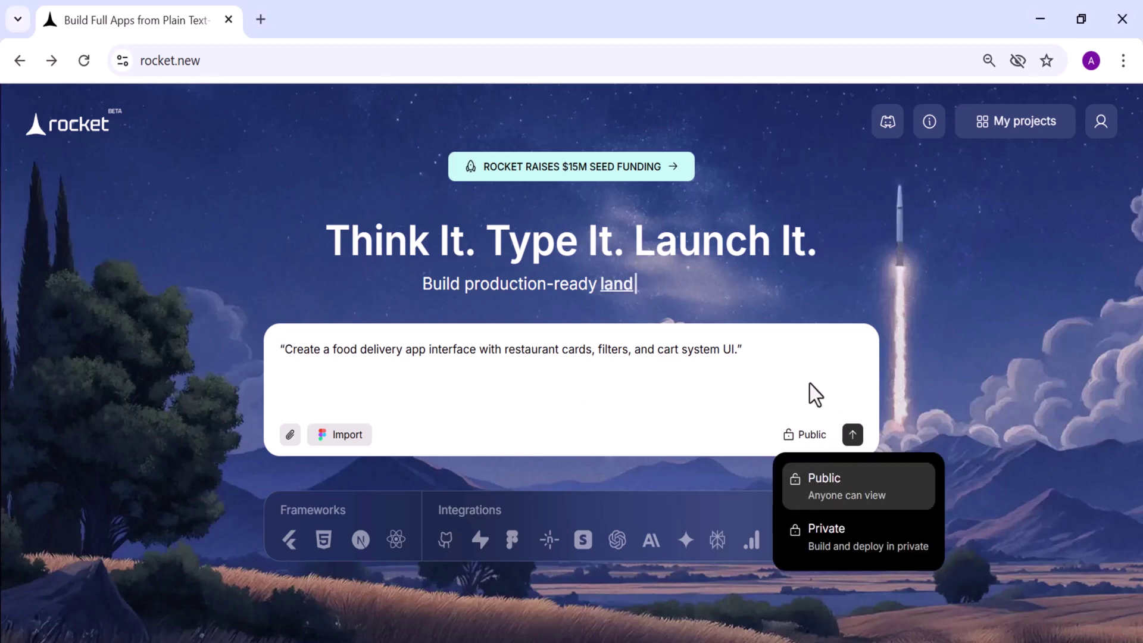
click(852, 434)
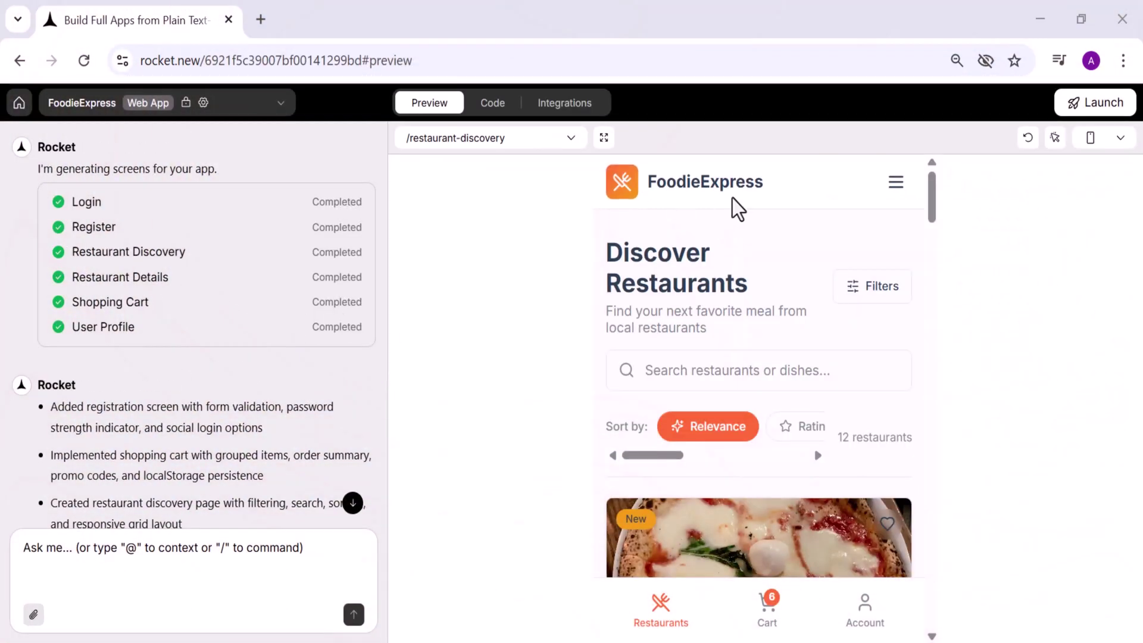
scroll(699, 290, down, 1)
scroll(700, 290, down, 5)
scroll(692, 295, down, 5)
scroll(688, 295, down, 5)
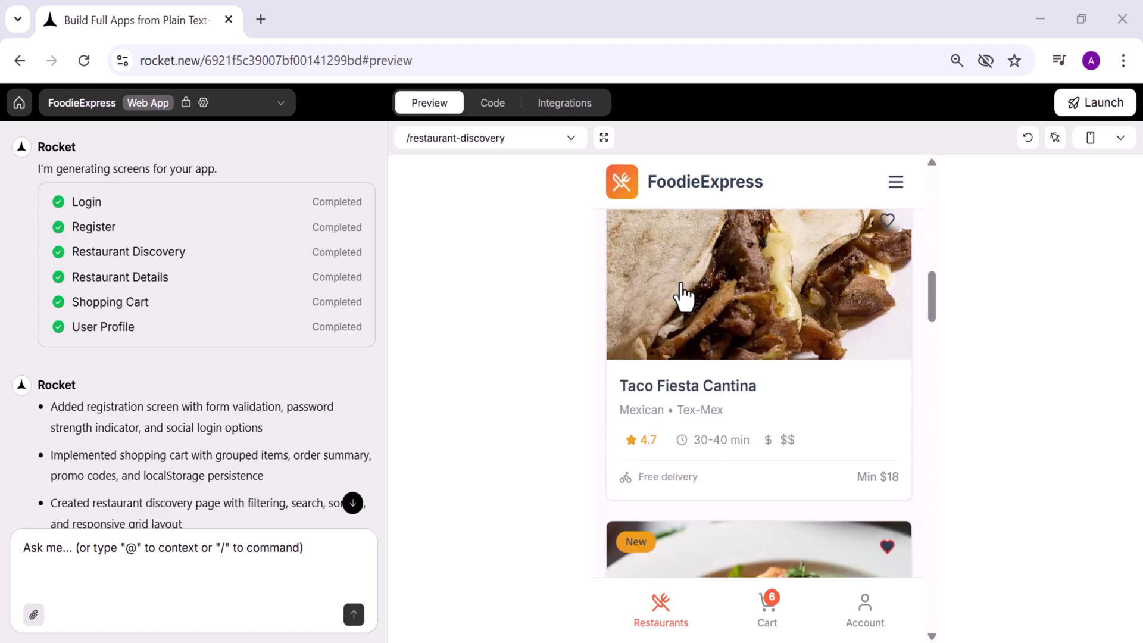
scroll(679, 290, down, 5)
scroll(680, 291, down, 5)
scroll(675, 286, down, 5)
scroll(670, 282, down, 5)
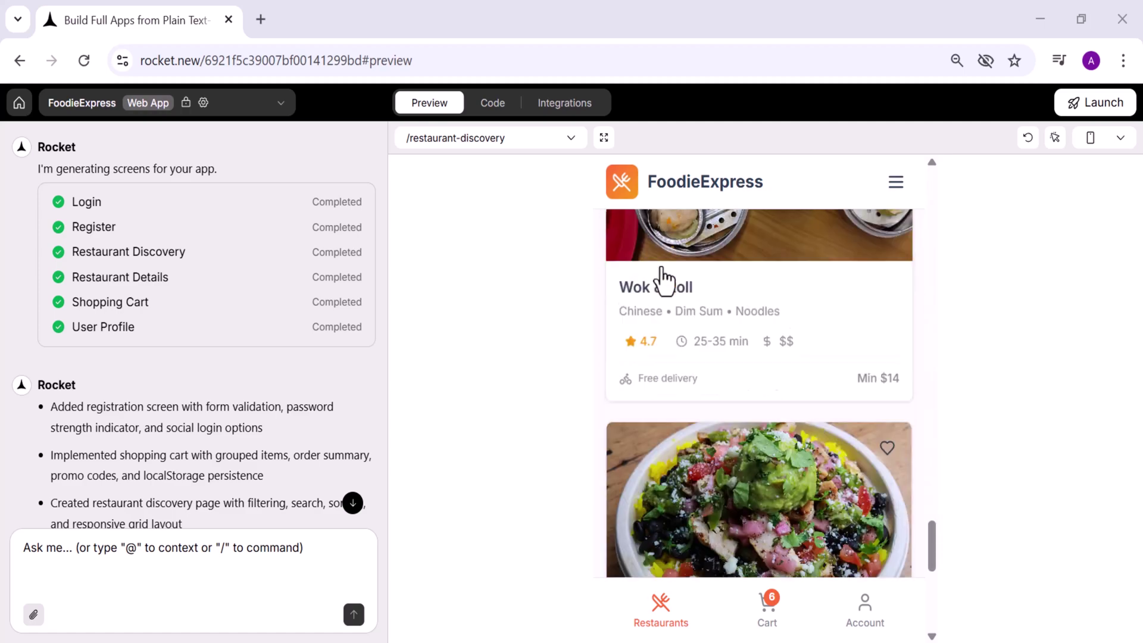
scroll(664, 275, down, 5)
Browse a restaurant's details page and the shopping cart, then return to the restaurant list.
click(663, 275)
scroll(687, 303, down, 5)
scroll(688, 304, down, 5)
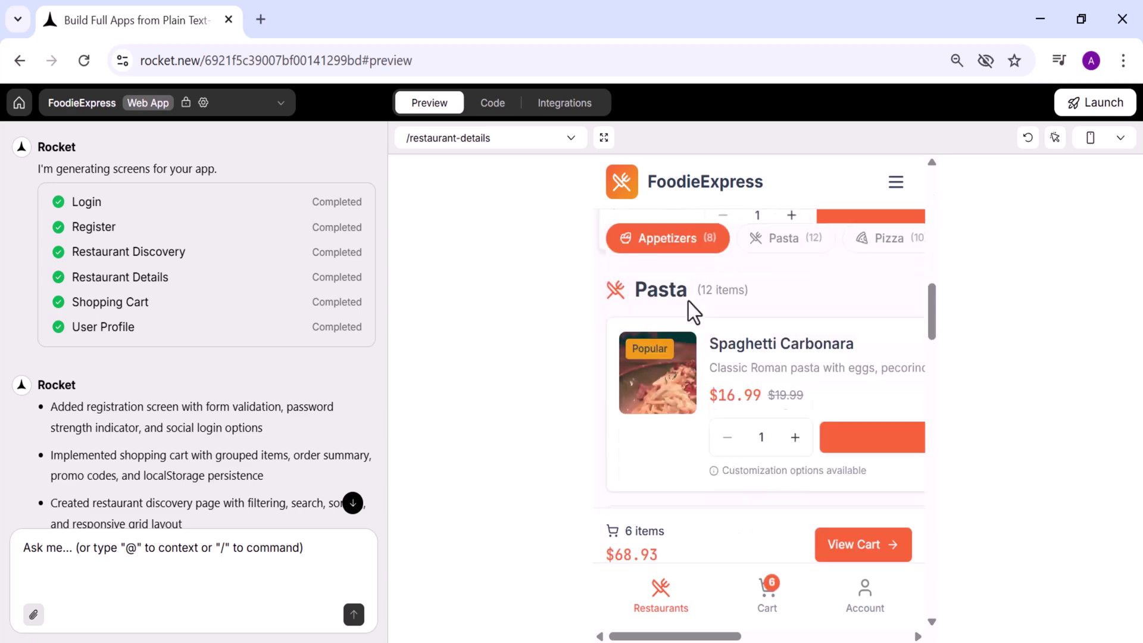
scroll(688, 304, down, 3)
scroll(684, 296, down, 5)
scroll(684, 296, down, 5)
scroll(683, 295, down, 3)
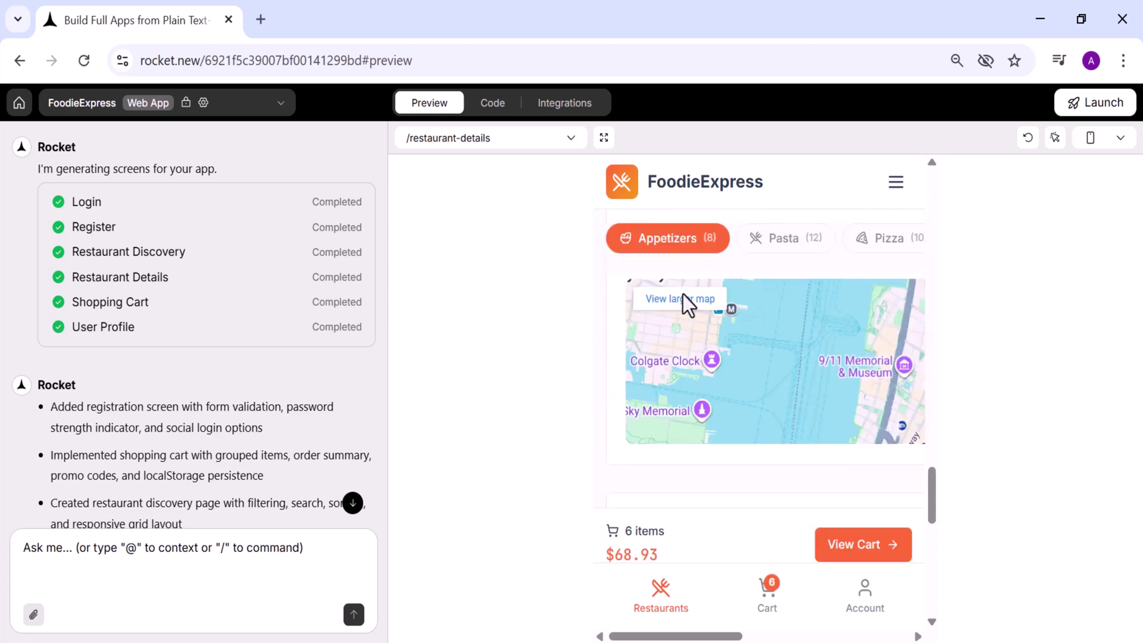
scroll(683, 294, down, 5)
scroll(682, 294, up, 5)
scroll(693, 331, up, 5)
scroll(691, 330, up, 5)
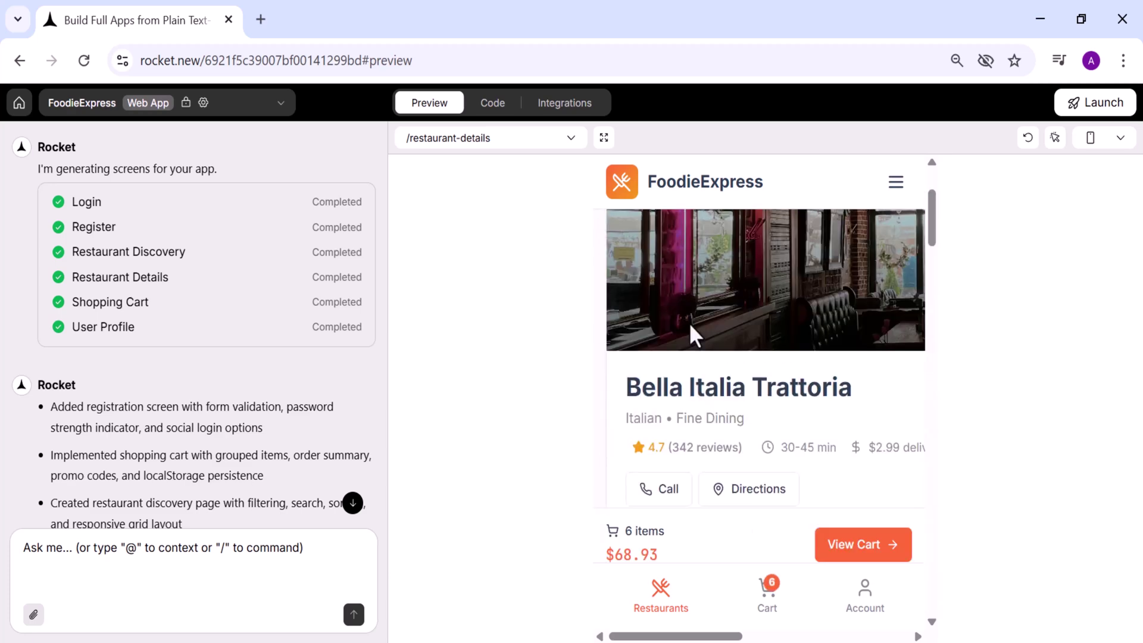
scroll(714, 376, up, 3)
click(768, 594)
scroll(772, 394, down, 5)
scroll(773, 393, down, 5)
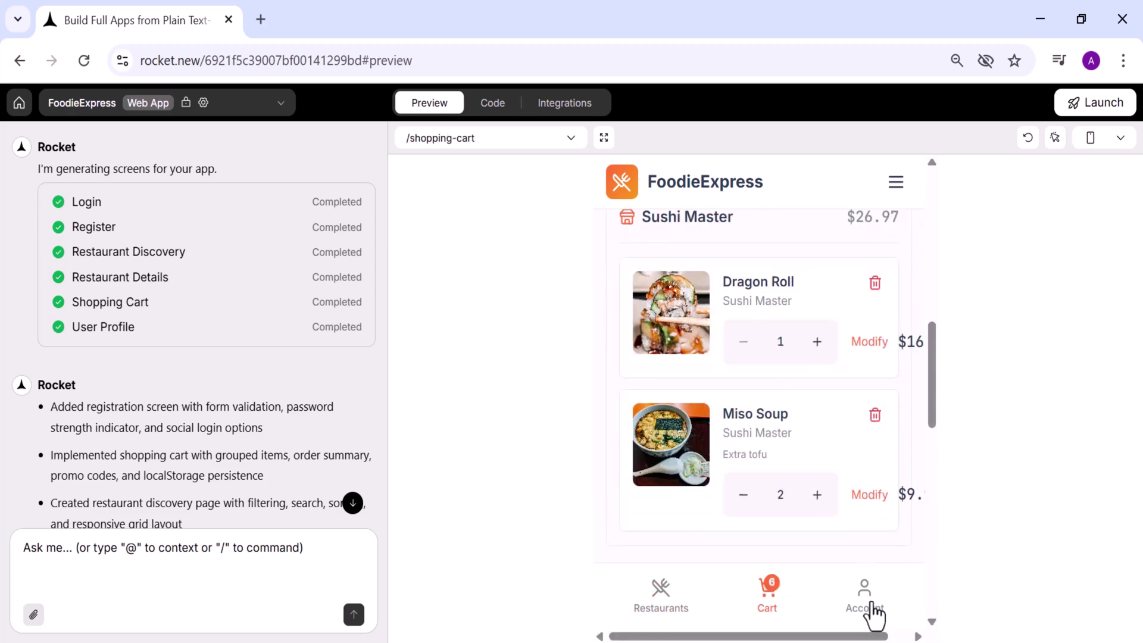
click(662, 594)
scroll(724, 483, down, 4)
scroll(862, 366, up, 3)
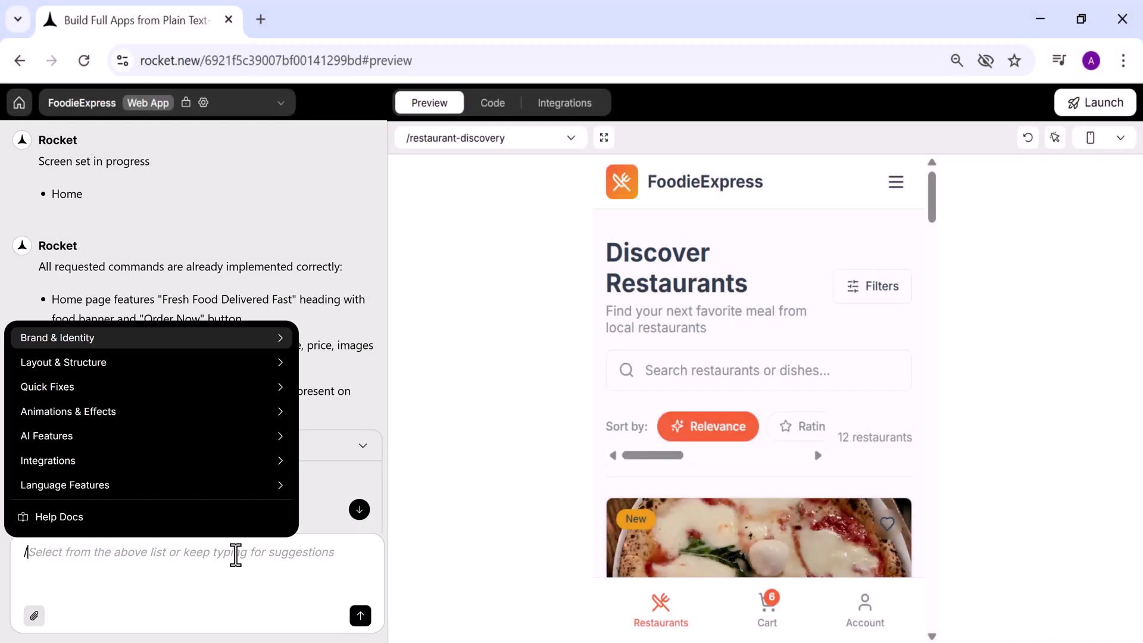
Draft an Update Content command changing 'order now' to 'Order Your Favorite Meals Instantly'.
click(153, 361)
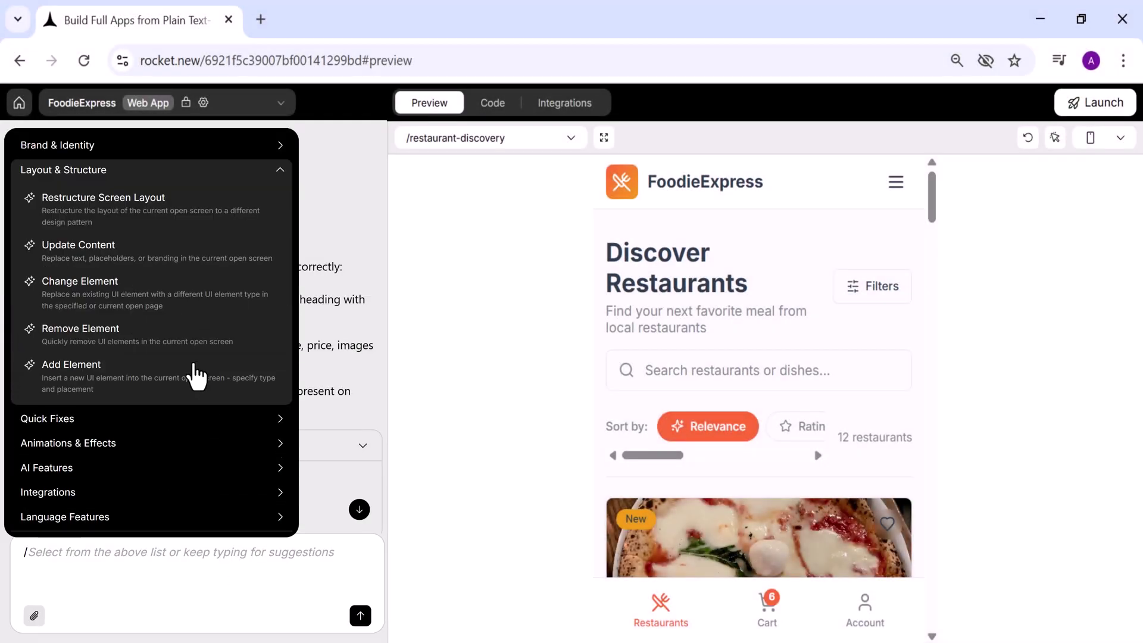
click(96, 243)
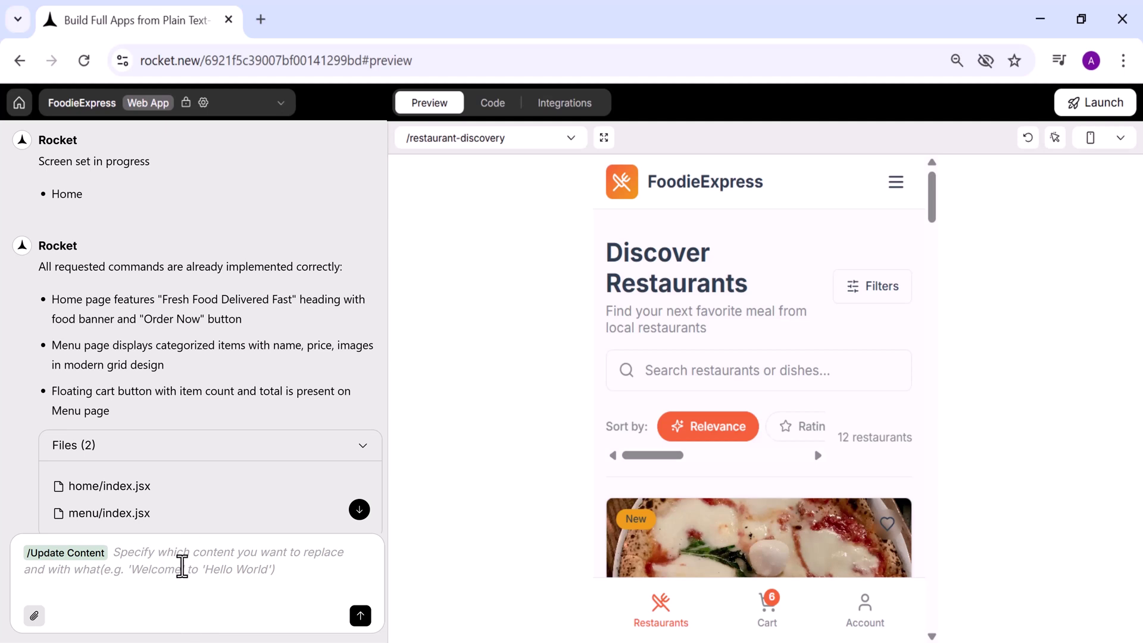
text("order now" to "Order Your Favorite Meals Instantly")
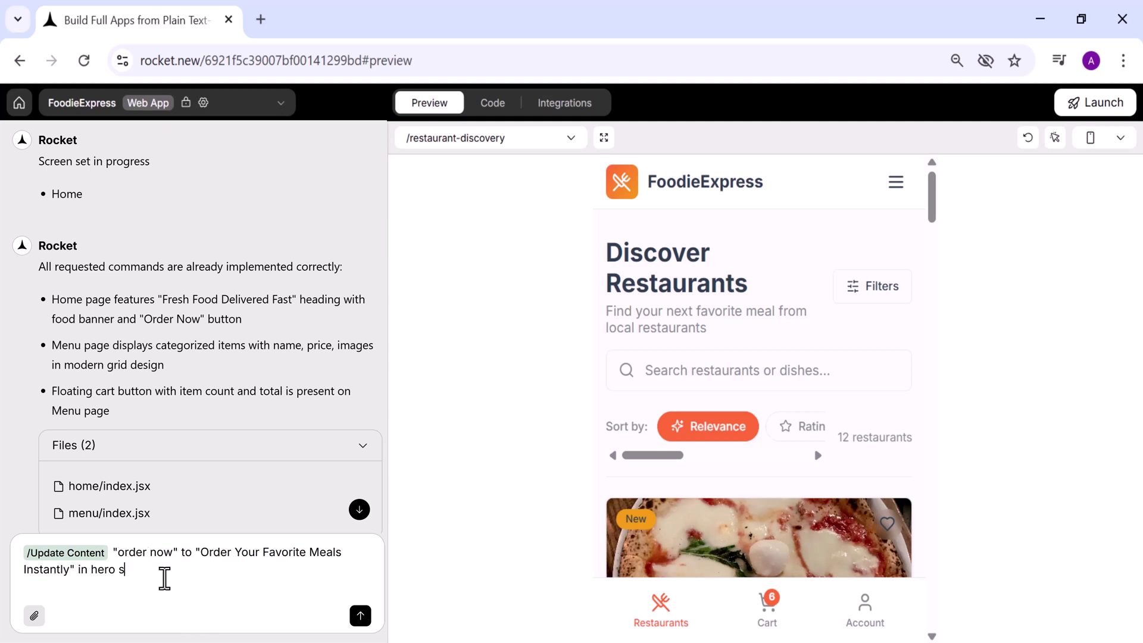
Send the 'Order Your Favorite Meals Instantly' heading update and start a Fix Layout Issues command.
click(360, 616)
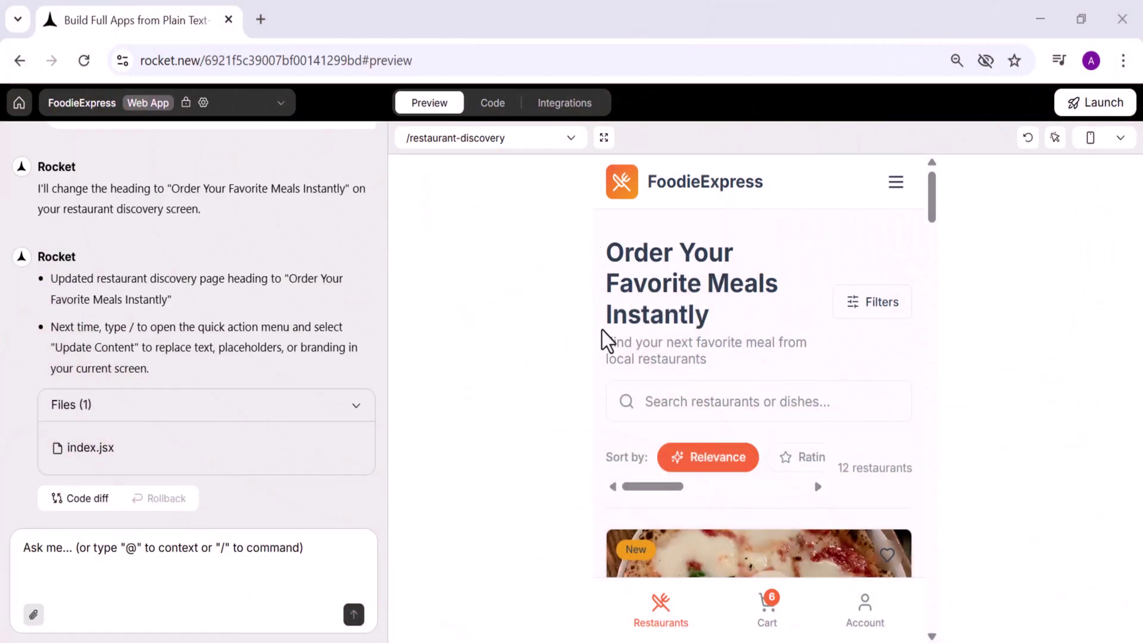
scroll(650, 324, down, 2)
scroll(644, 321, up, 2)
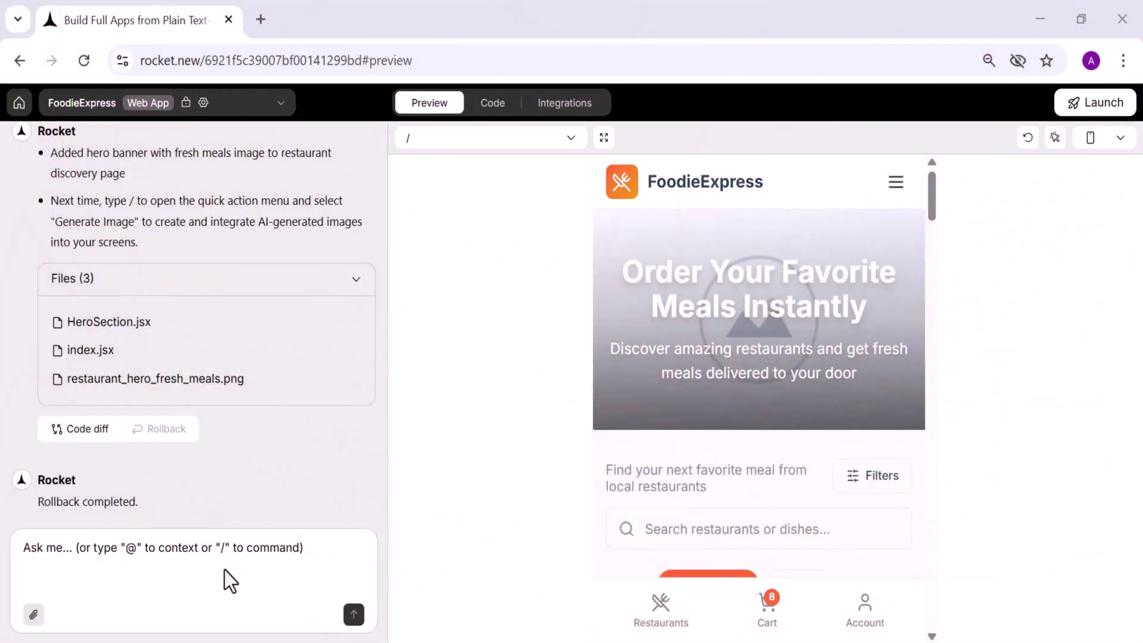
click(225, 550)
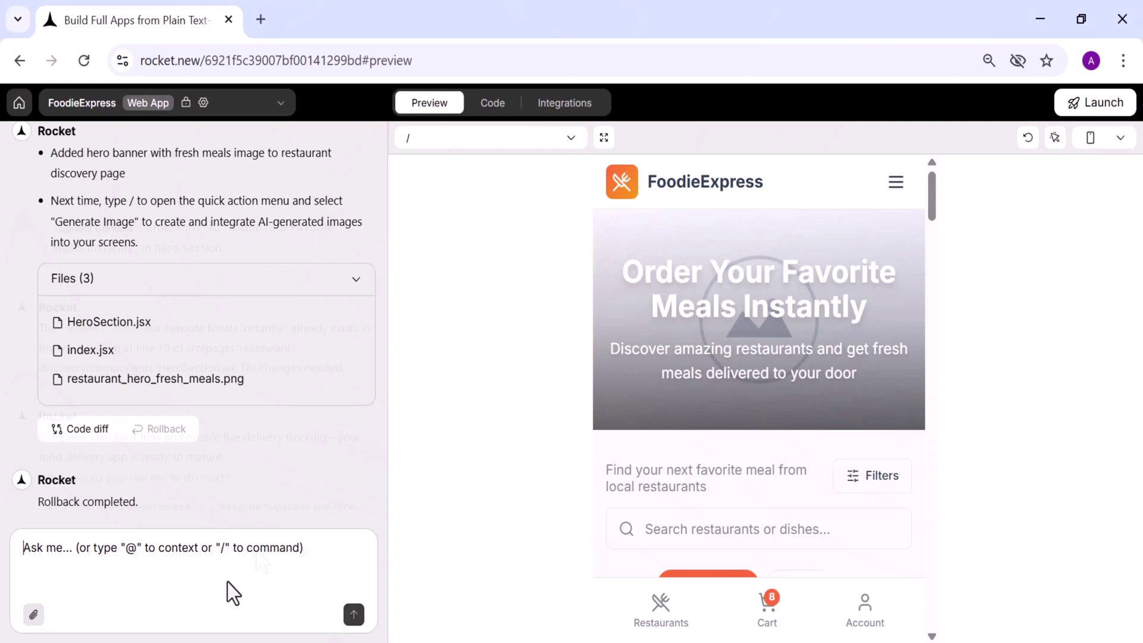
text(/)
click(47, 387)
click(81, 321)
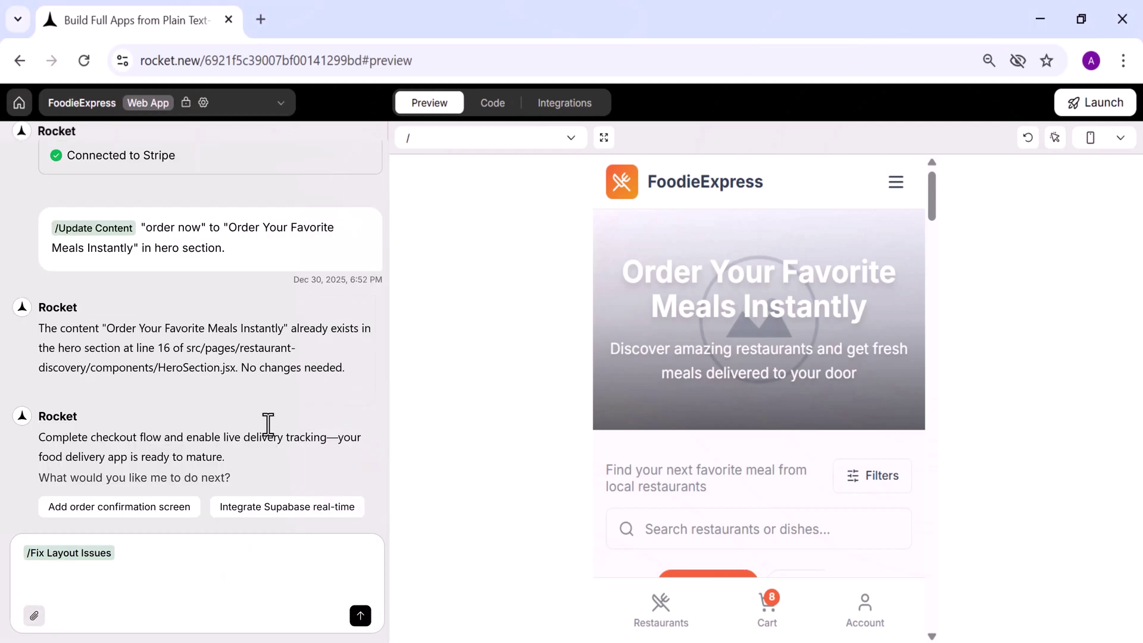
text(in food card grid)
Send the Fix Layout Issues request for the food card grid.
click(360, 615)
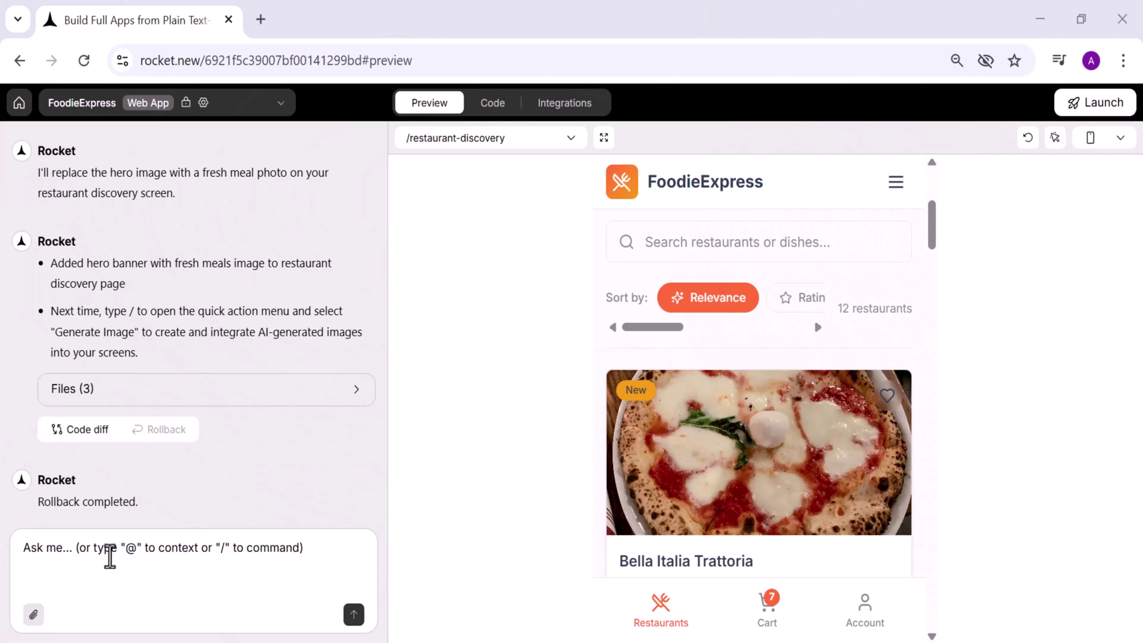
Attach the home folder and request a hero highlighting free delivery for first-time users.
click(111, 547)
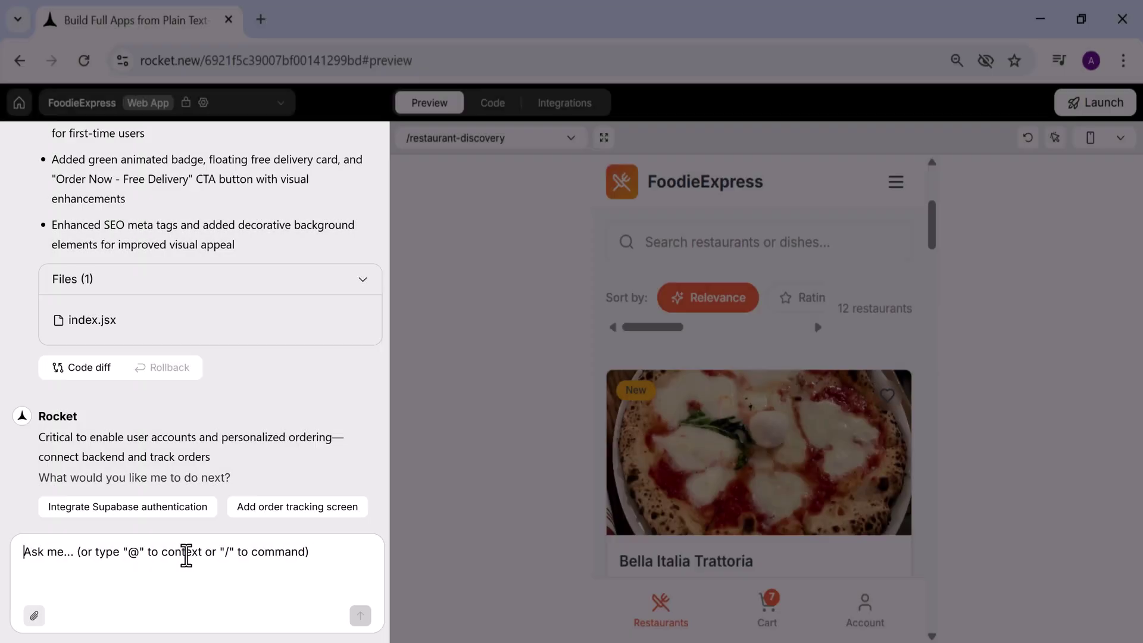
text(@)
click(98, 523)
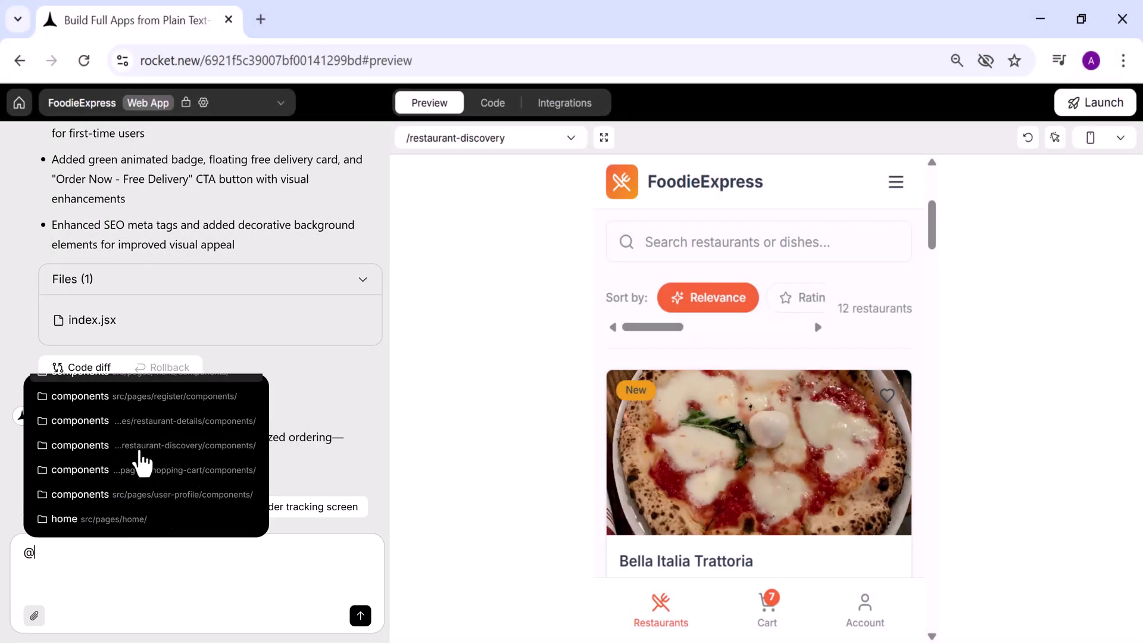
scroll(134, 447, down, 3)
click(94, 448)
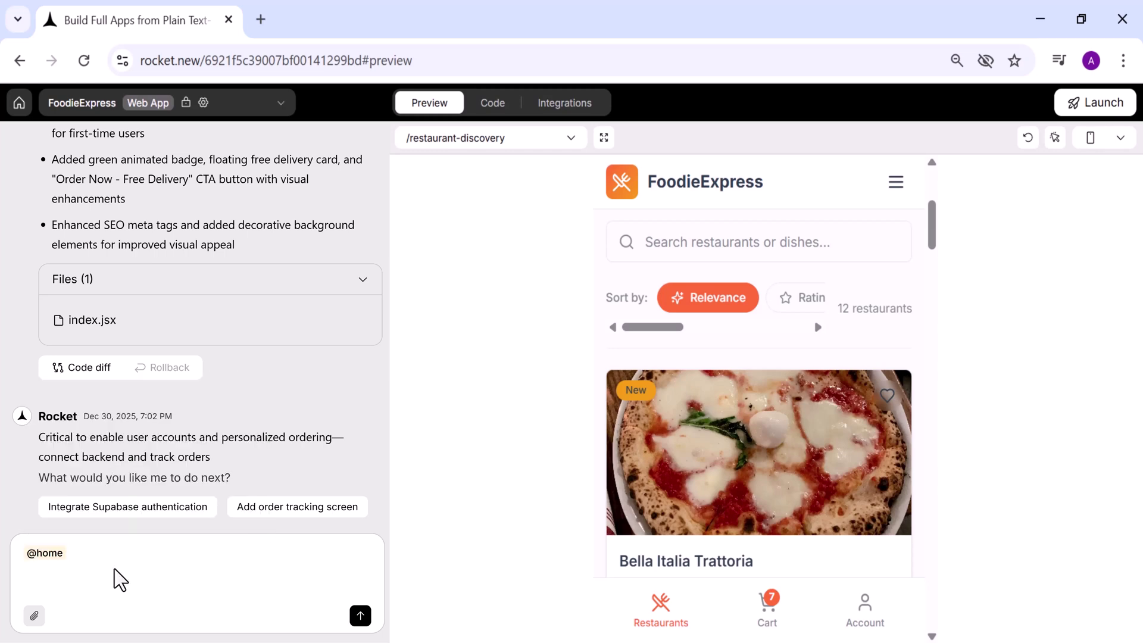
text(rewrite hero section to highlight free delivery for first time users.)
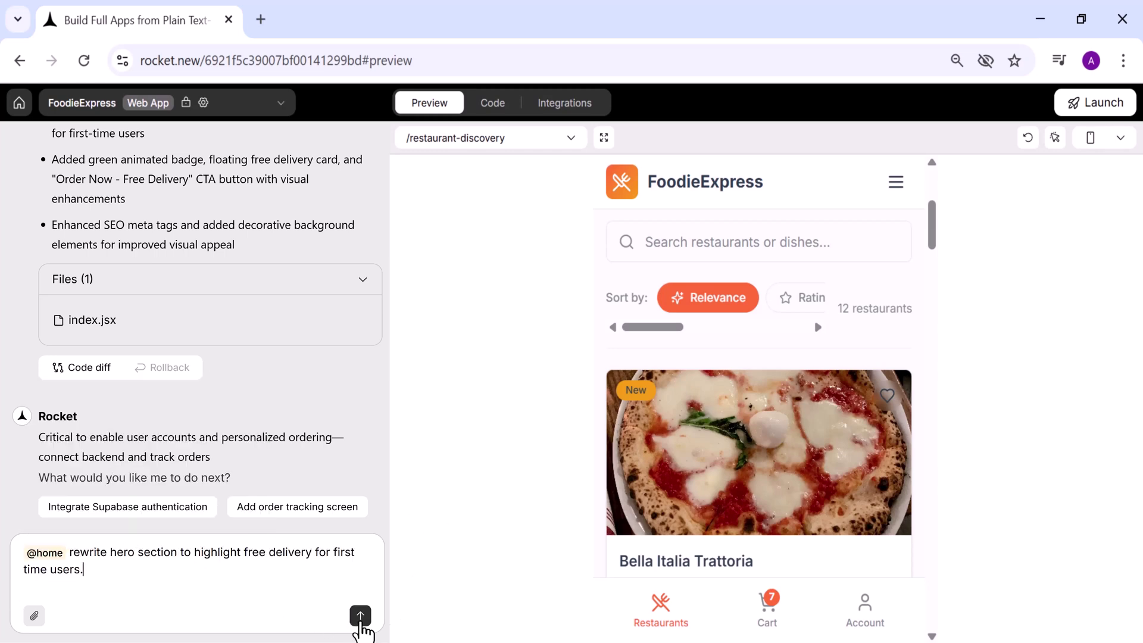
click(360, 616)
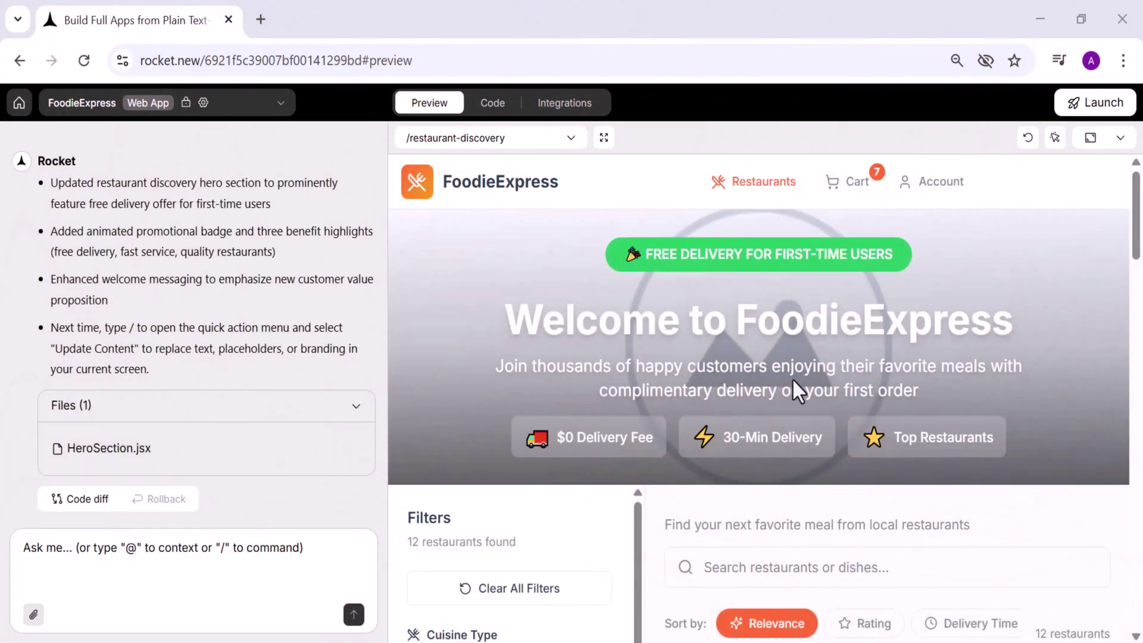
scroll(536, 429, down, 5)
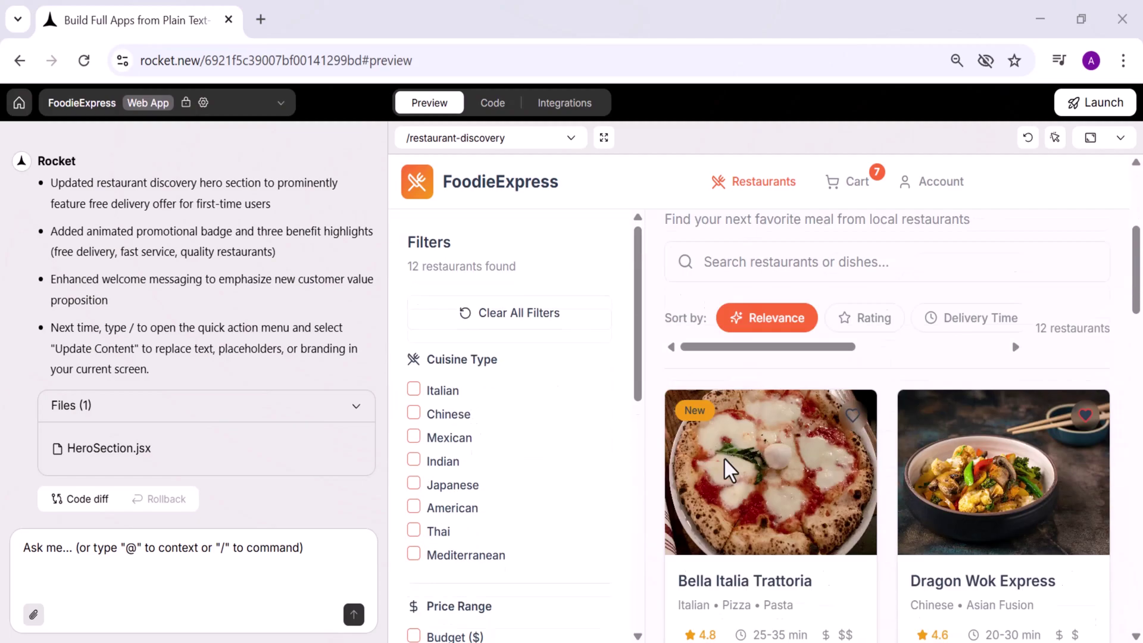
scroll(725, 460, down, 5)
scroll(724, 459, down, 5)
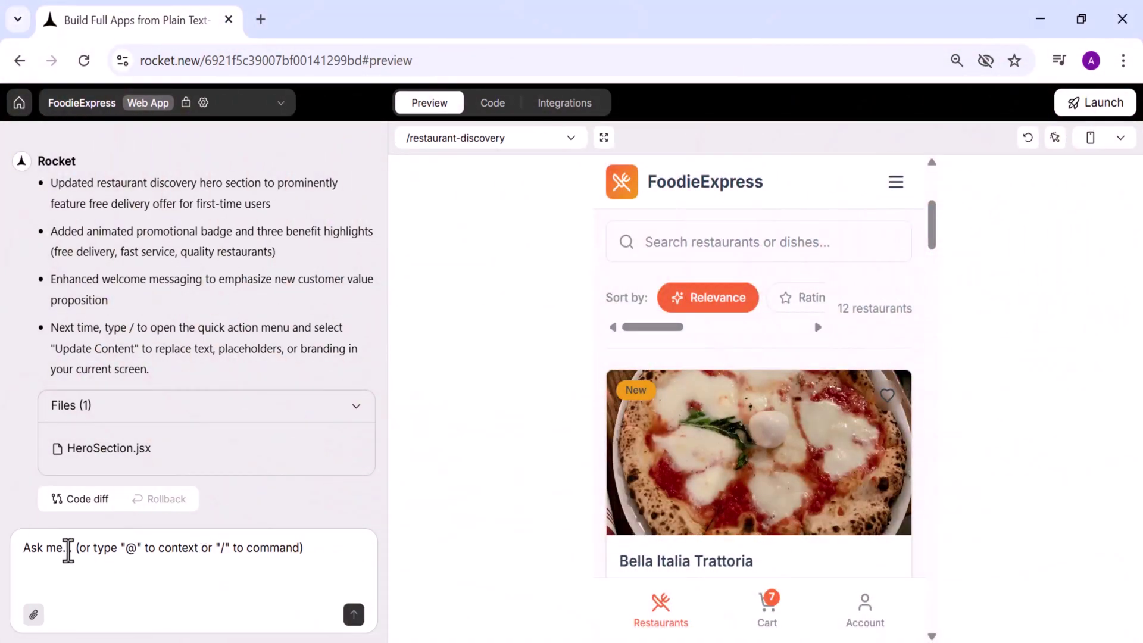
text(@)
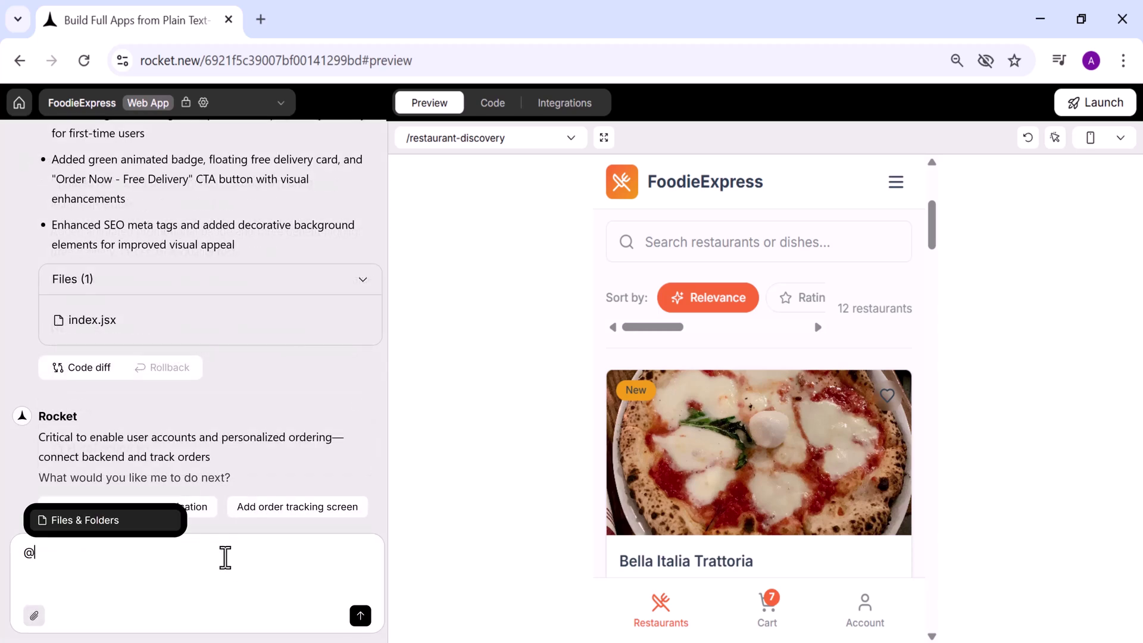
Attach src/pages/menu/components as context for the 'clean and optimize the menu layout' request.
click(123, 529)
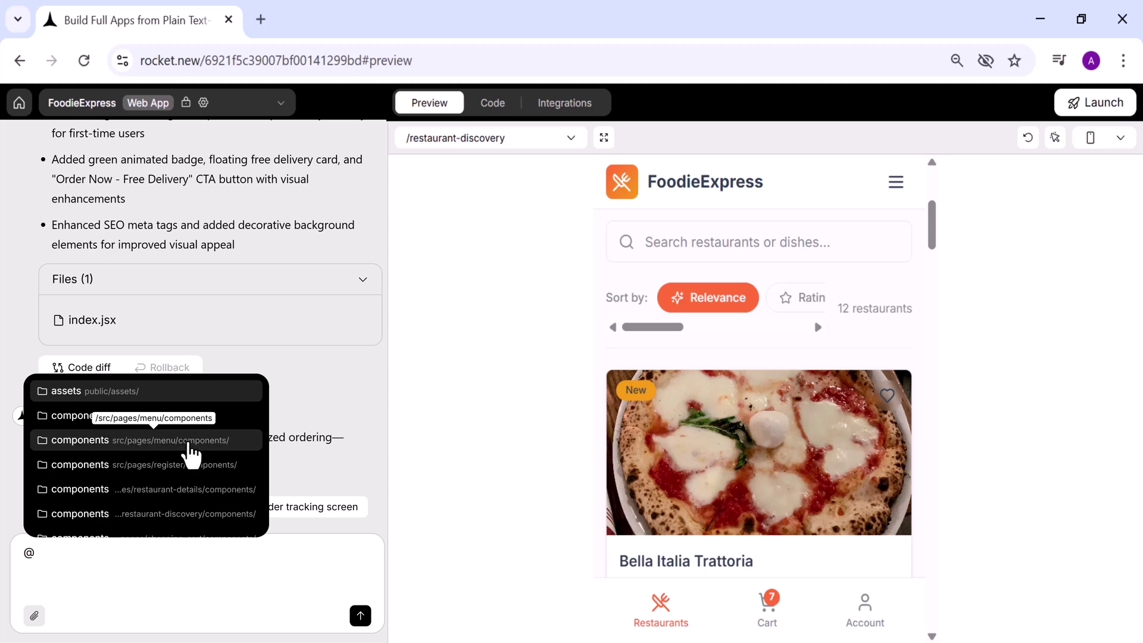
click(186, 426)
text(clean and optimize the menu layout)
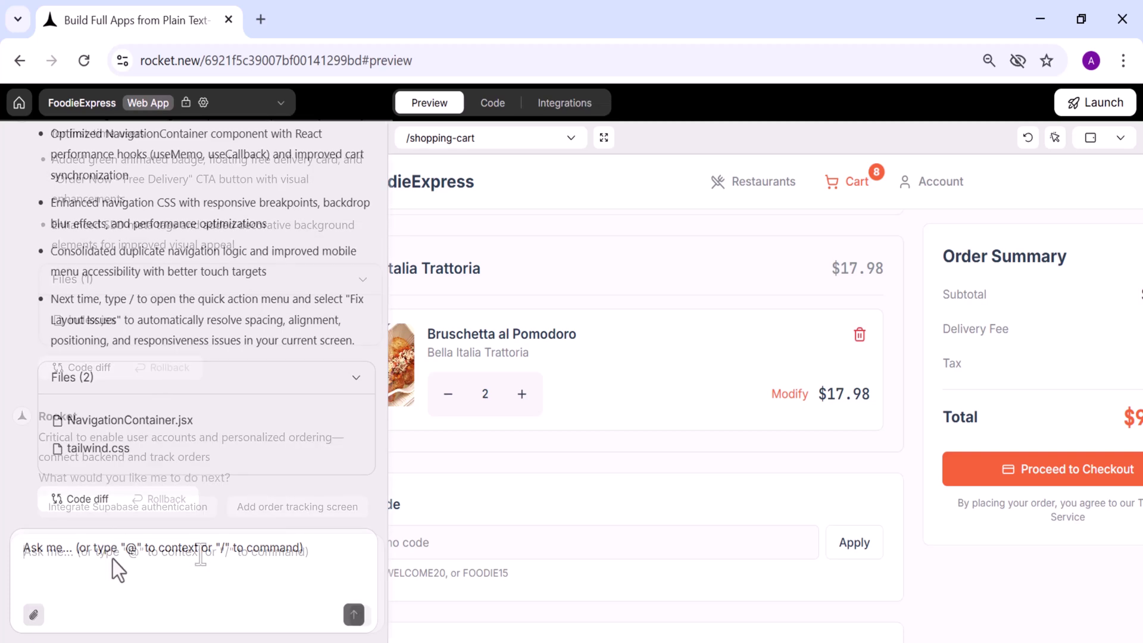
text(@)
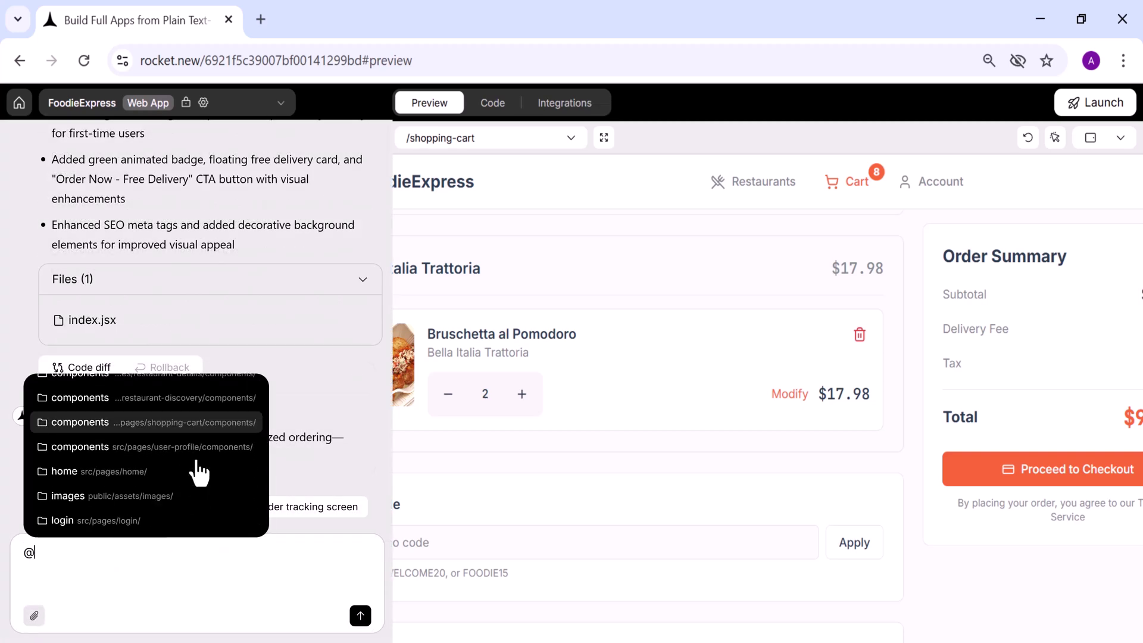
scroll(199, 465, down, 3)
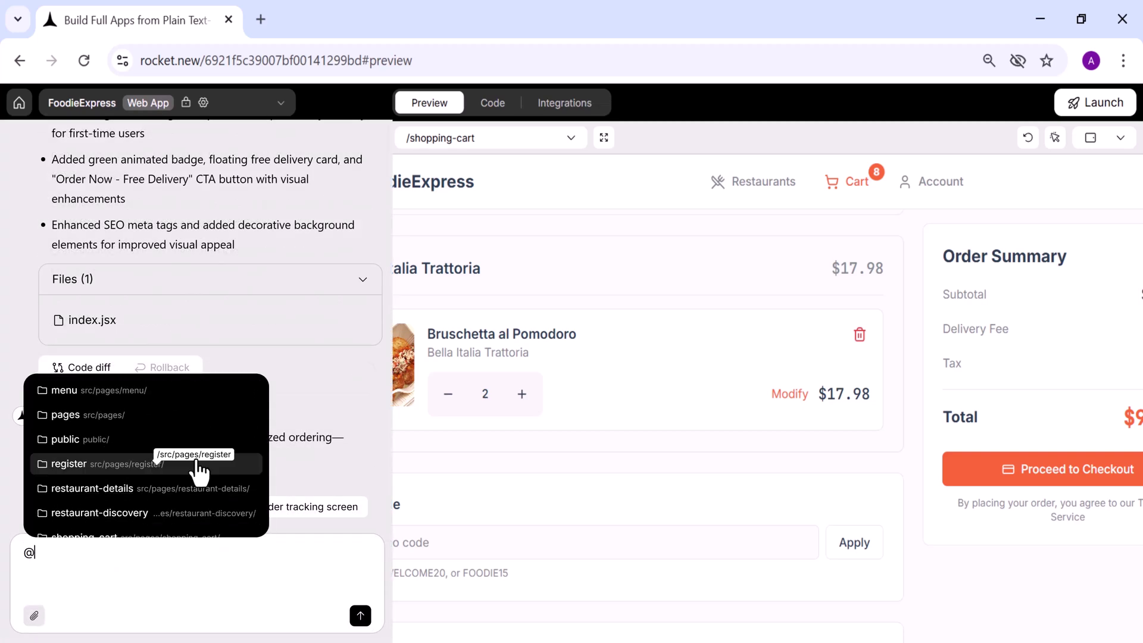
scroll(199, 460, down, 3)
scroll(198, 456, down, 3)
scroll(198, 451, down, 2)
scroll(199, 451, down, 3)
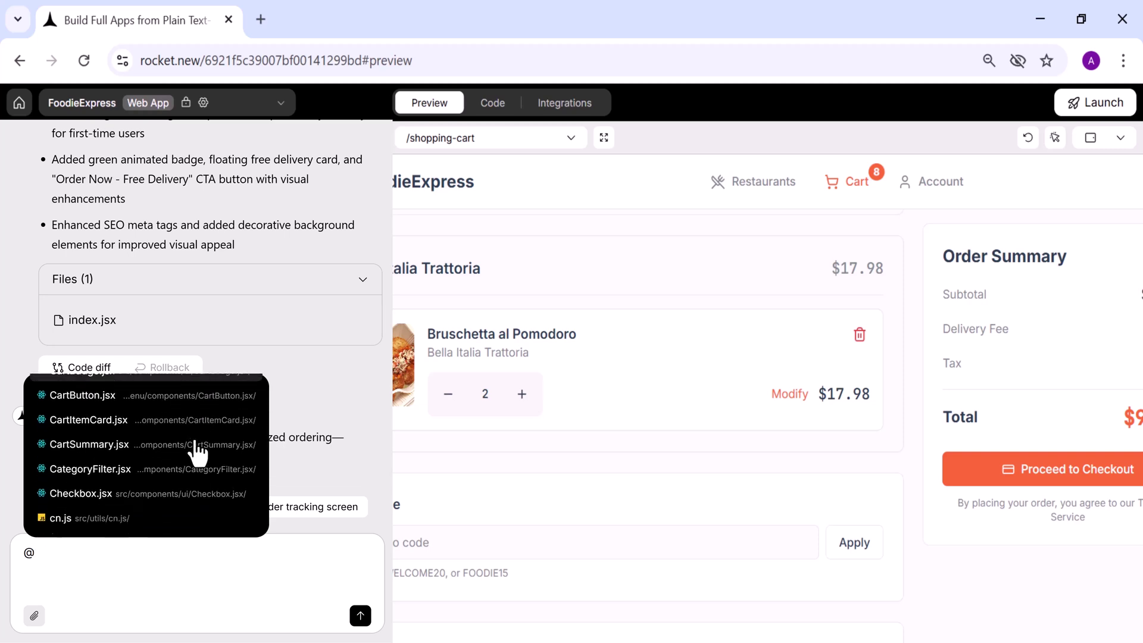
Attach Checkbox.jsx for payment-option spacing, then try PayPal, Apple Pay and Google Pay.
click(81, 513)
text(improve spacing and highlight payment options)
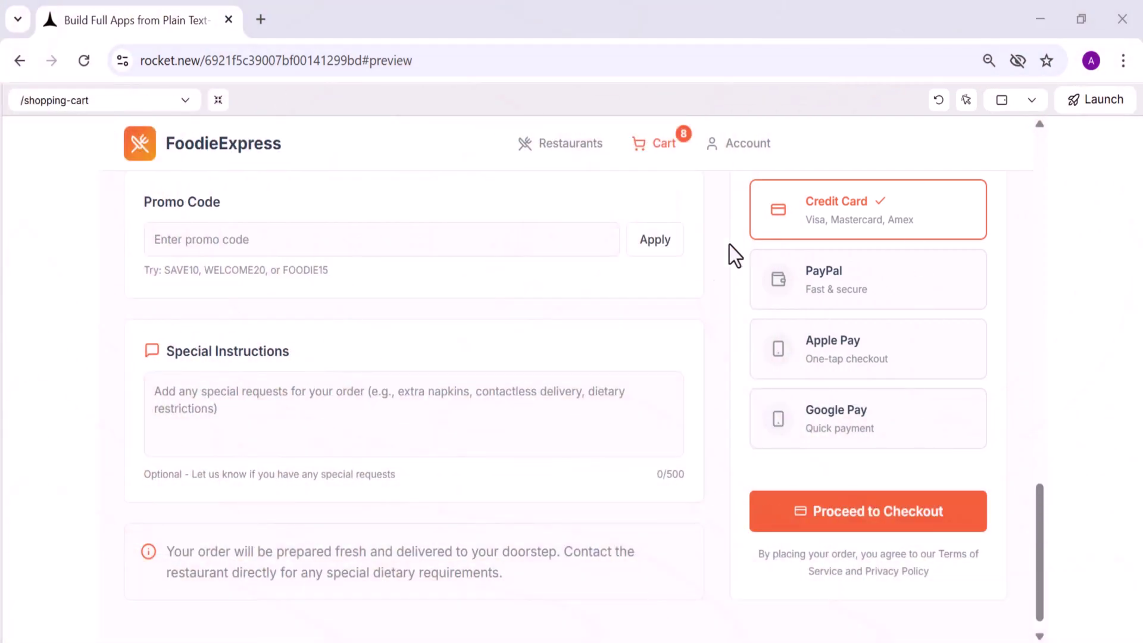
click(826, 286)
click(826, 352)
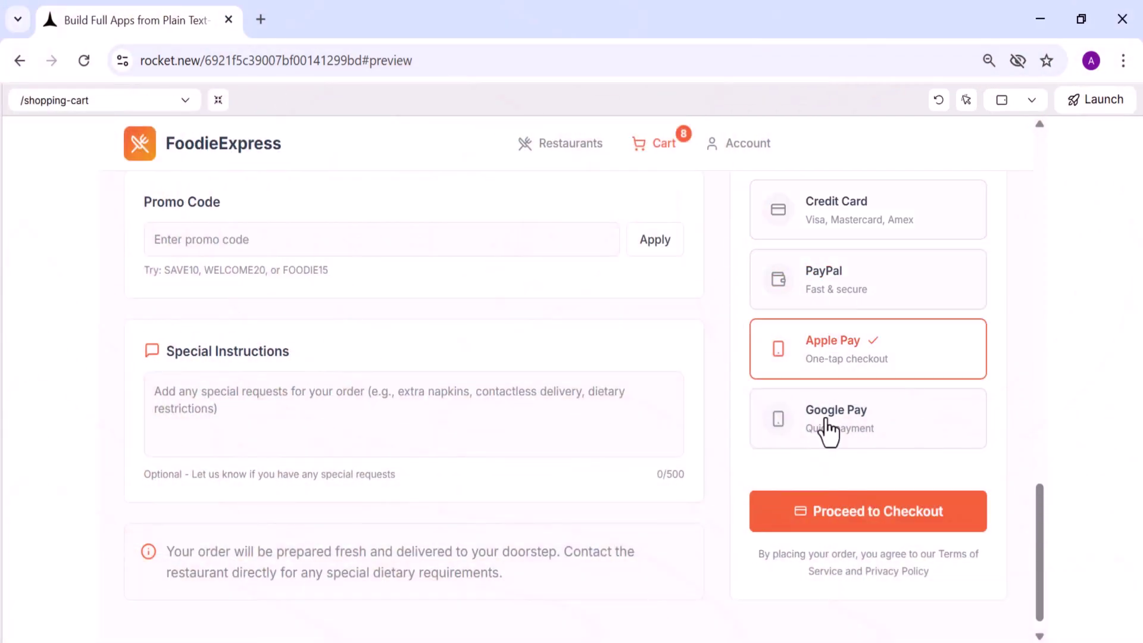
click(827, 419)
scroll(814, 522, up, 2)
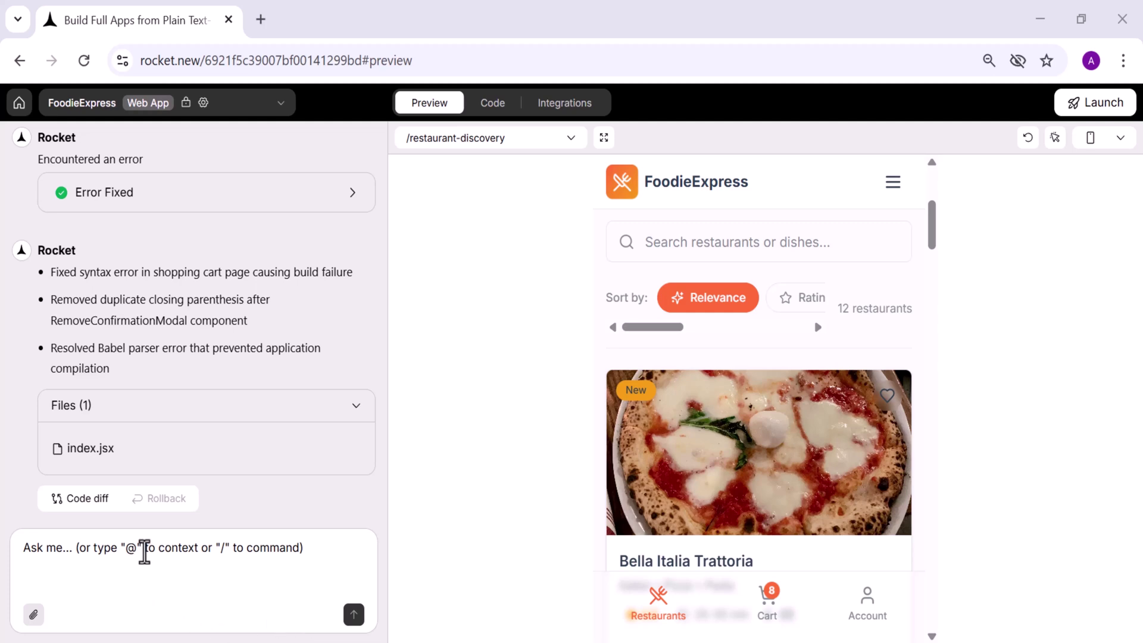
text(@)
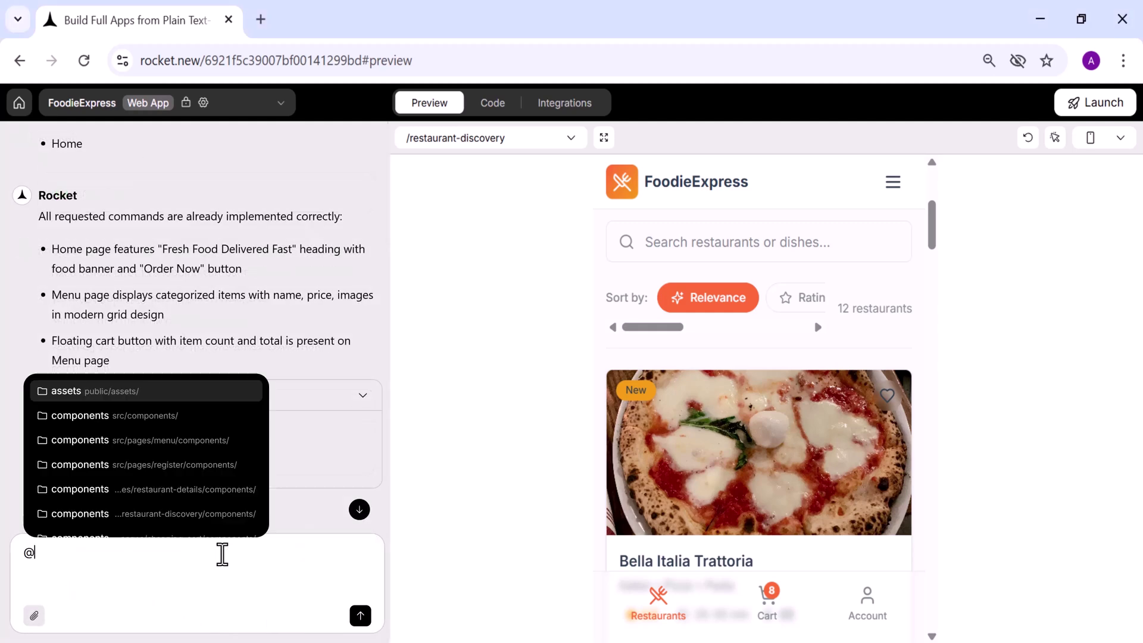
scroll(192, 507, down, 3)
scroll(192, 508, down, 4)
scroll(189, 505, down, 4)
scroll(188, 505, down, 4)
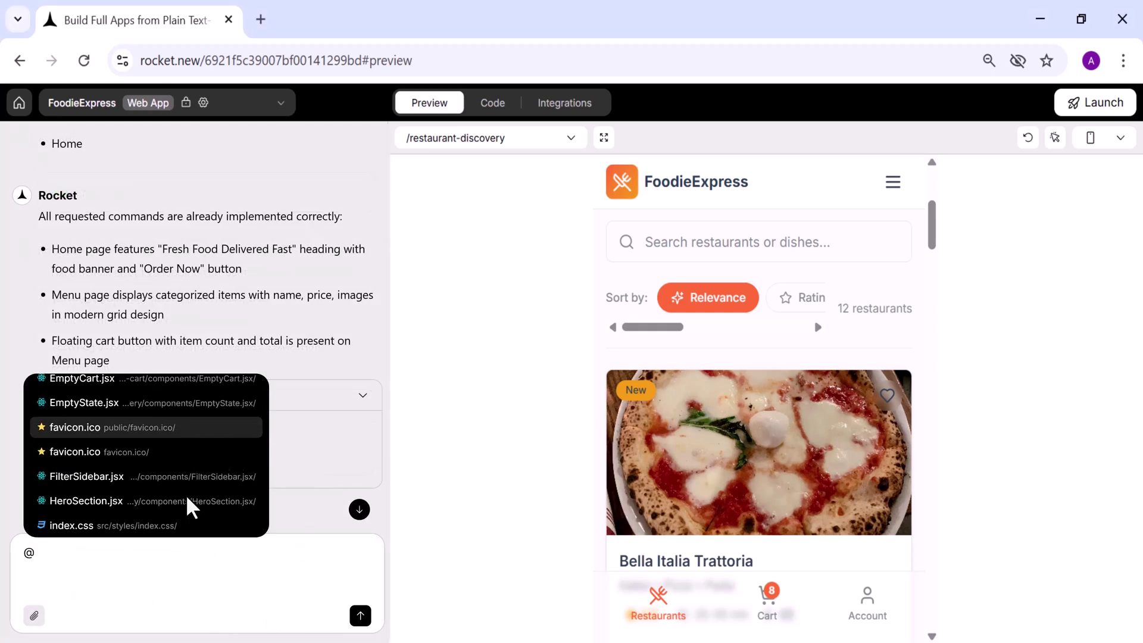
scroll(119, 478, down, 2)
Attach HeroSection.jsx and send 'simplify layout and remove unused section'.
click(119, 477)
text(simplify layout and remove unused section)
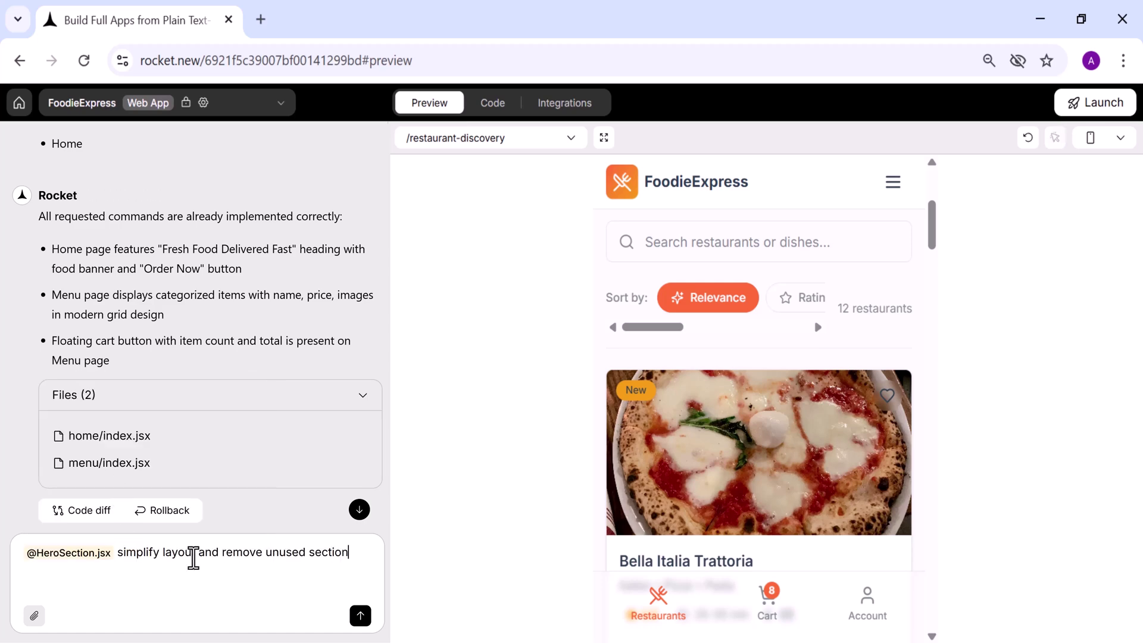
click(360, 616)
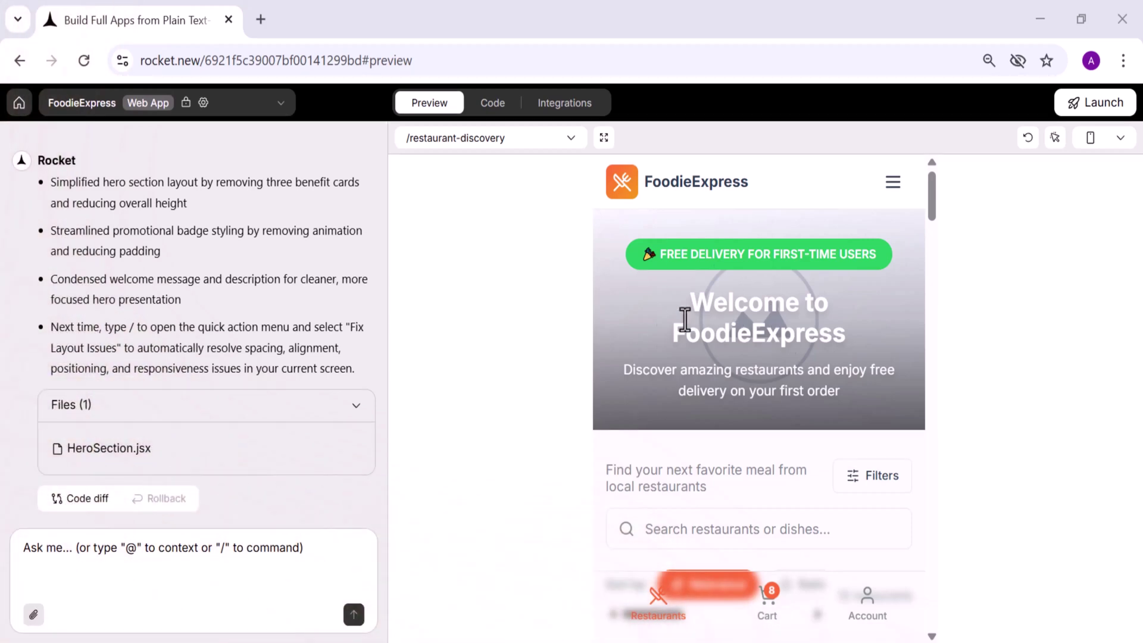
click(871, 474)
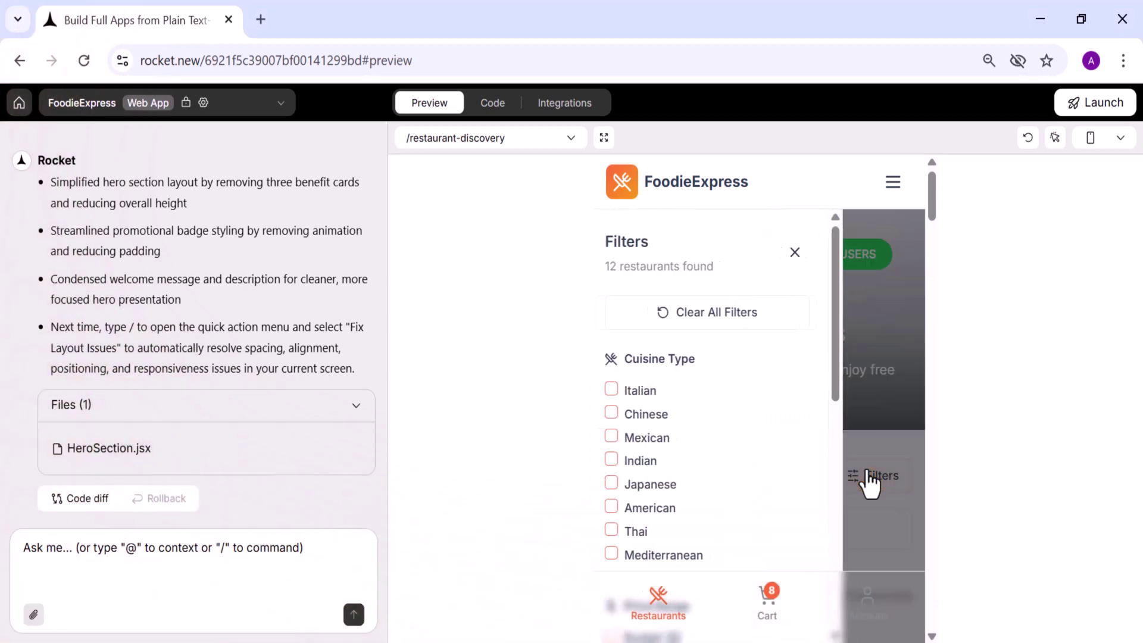
click(802, 253)
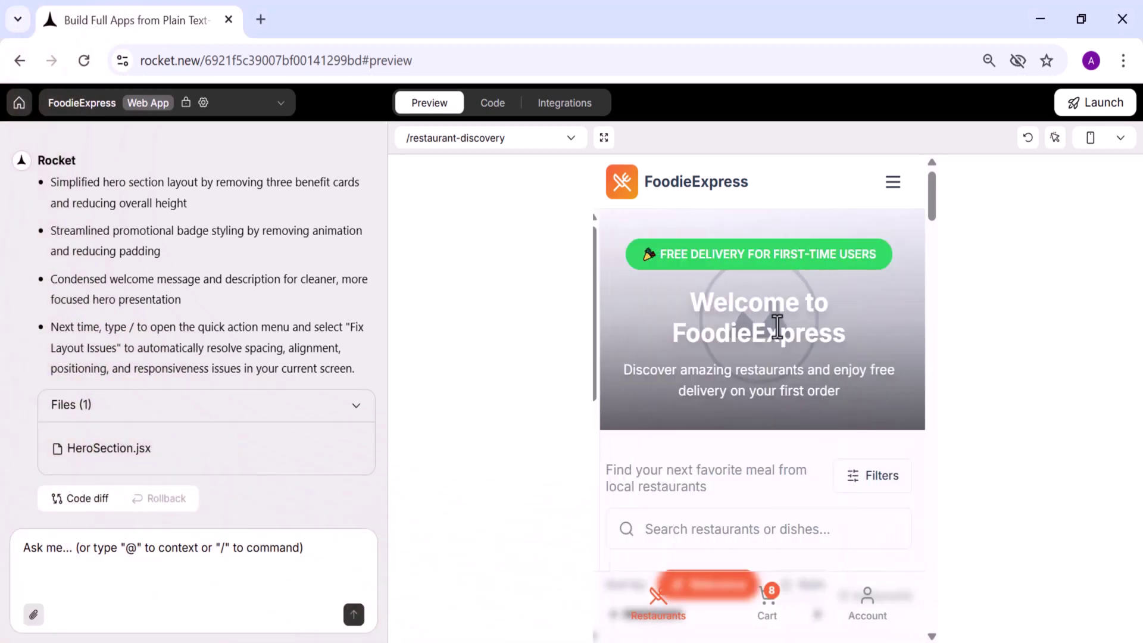
scroll(766, 449, down, 5)
scroll(765, 449, down, 3)
scroll(765, 448, down, 3)
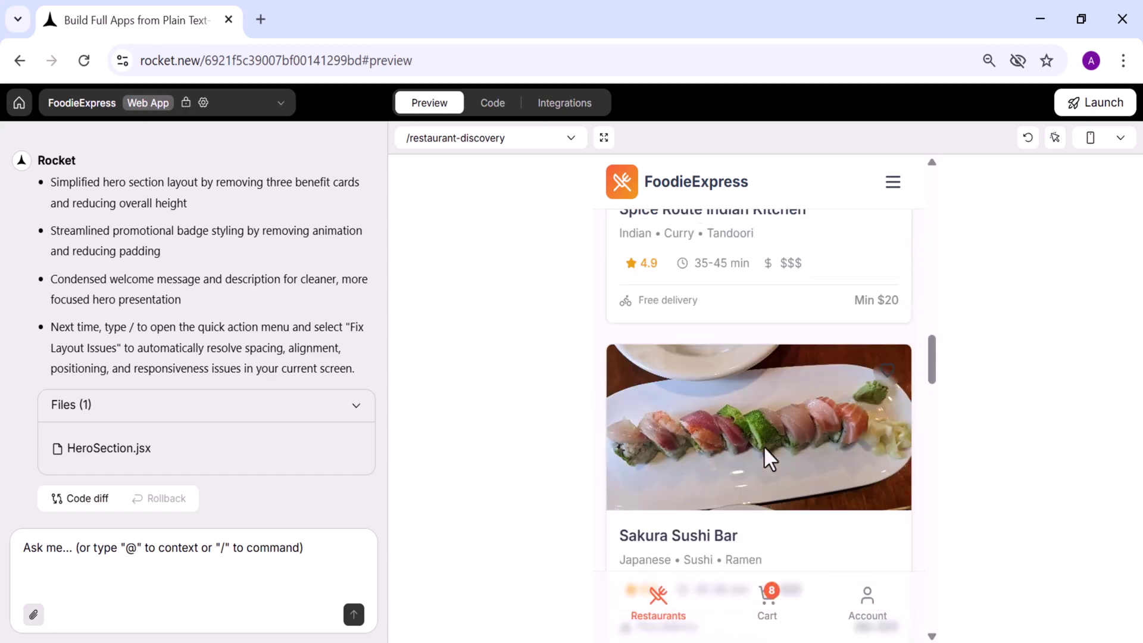
scroll(764, 446, down, 3)
scroll(764, 448, up, 5)
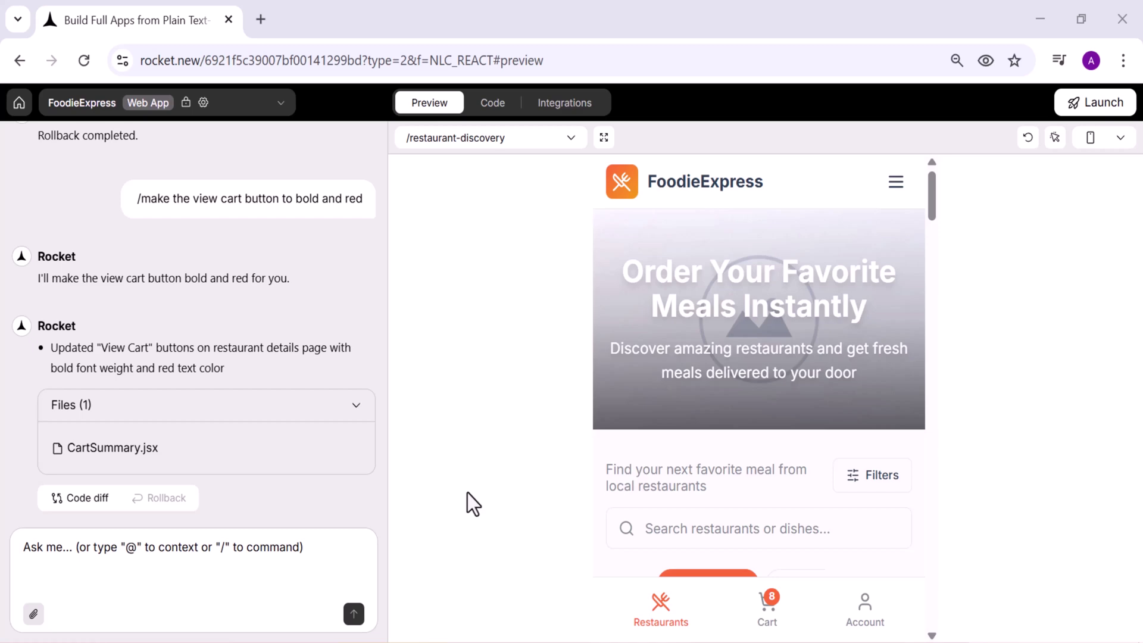
scroll(733, 510, down, 1)
scroll(732, 511, up, 1)
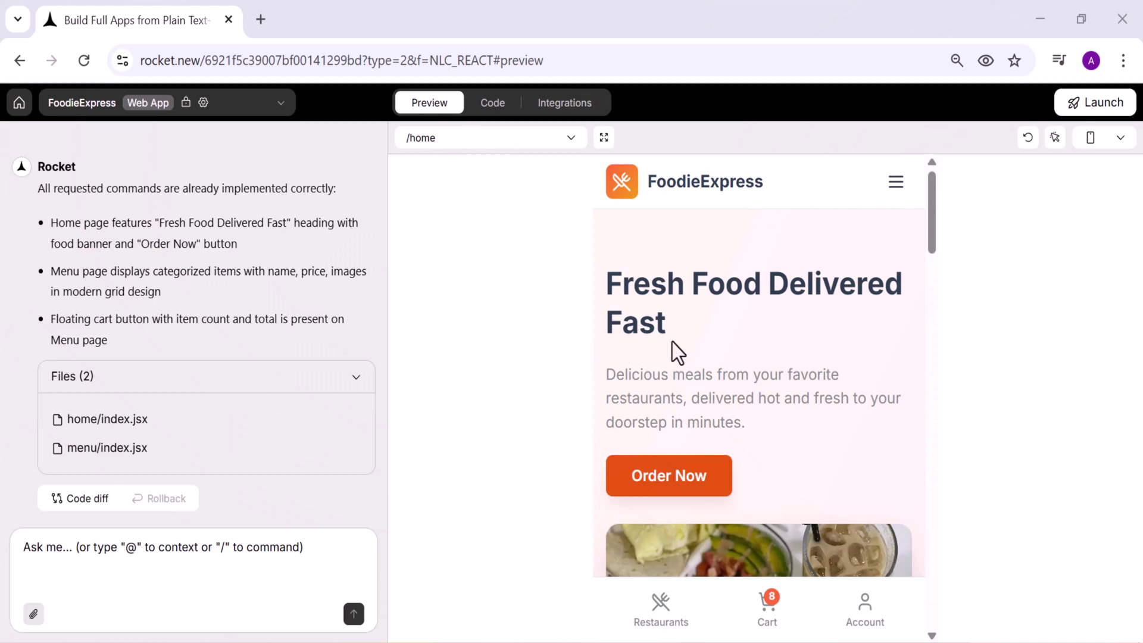
scroll(675, 353, down, 1)
Follow the home page's Order Now link to the menu, then return home.
click(689, 393)
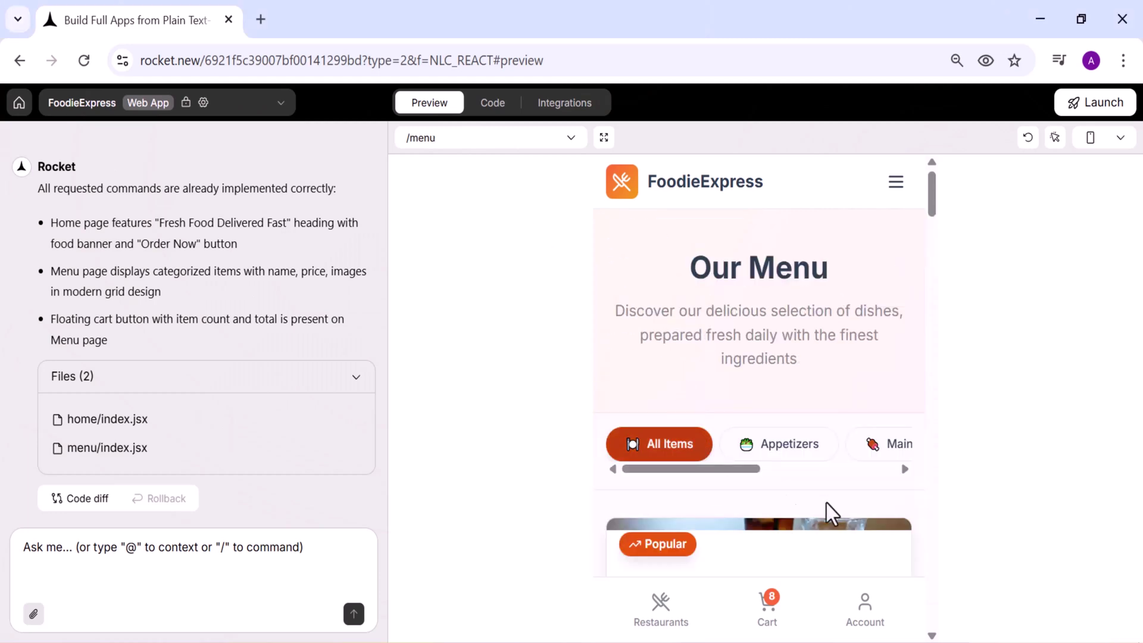
key(alt+Left)
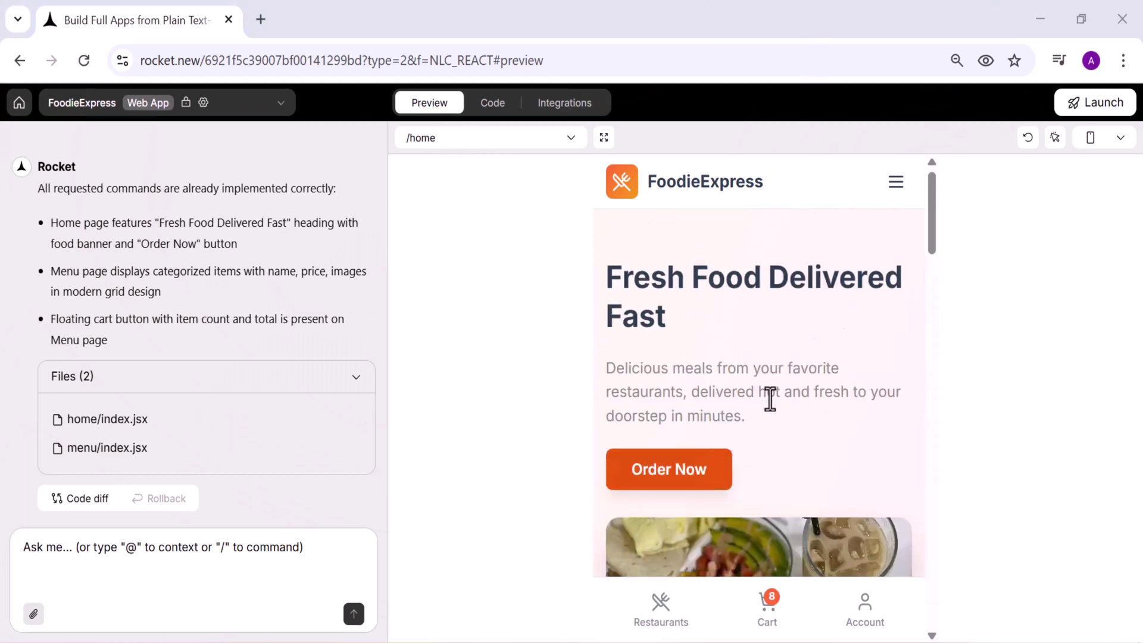
scroll(766, 401, down, 5)
scroll(766, 401, down, 5)
scroll(738, 429, down, 3)
scroll(739, 428, down, 4)
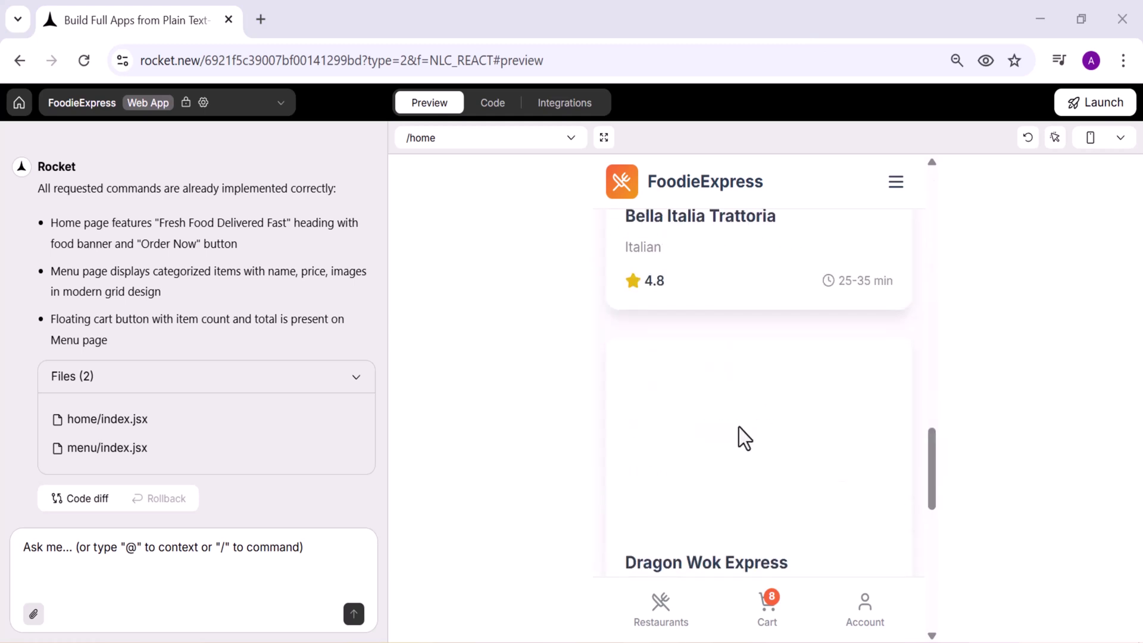
scroll(743, 430, up, 6)
scroll(742, 430, down, 5)
scroll(742, 429, down, 3)
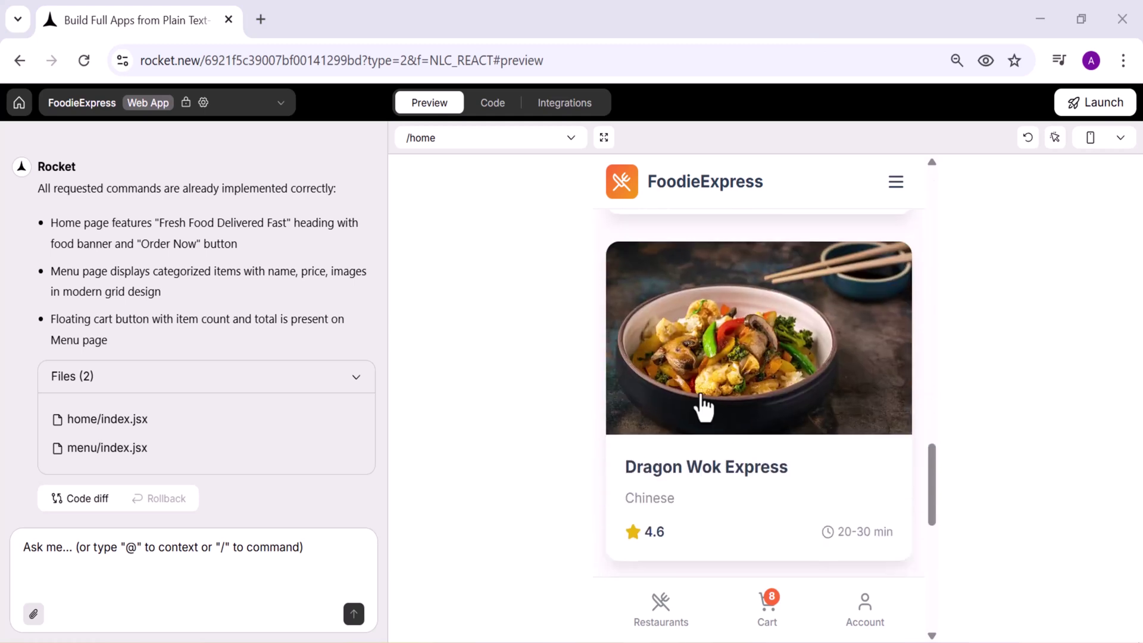
scroll(786, 437, down, 3)
scroll(804, 442, down, 4)
scroll(809, 442, down, 1)
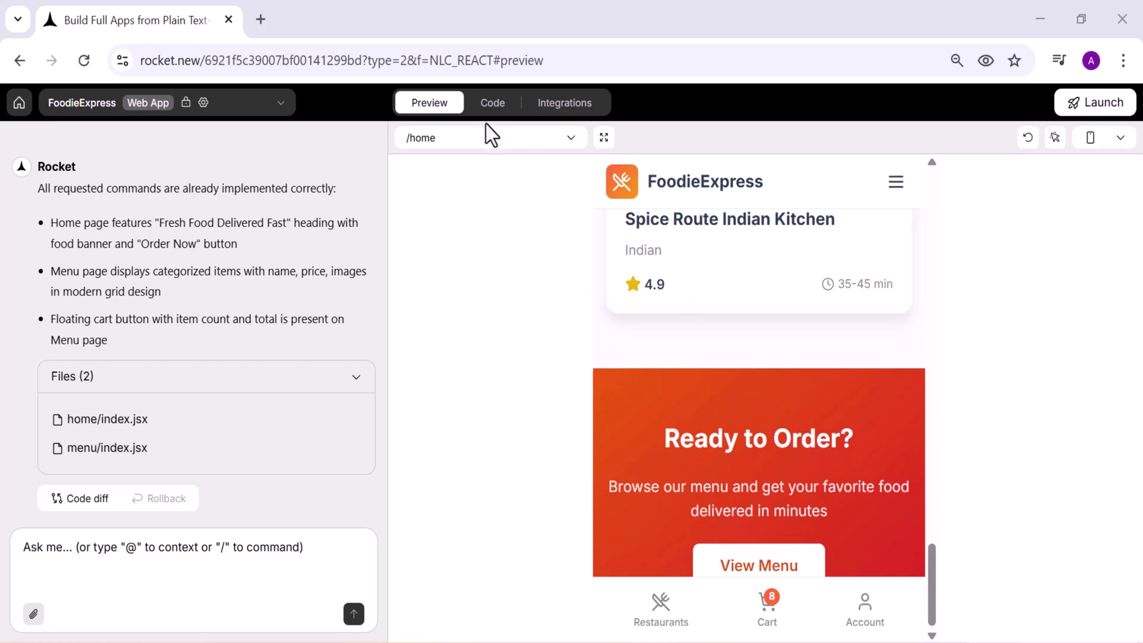
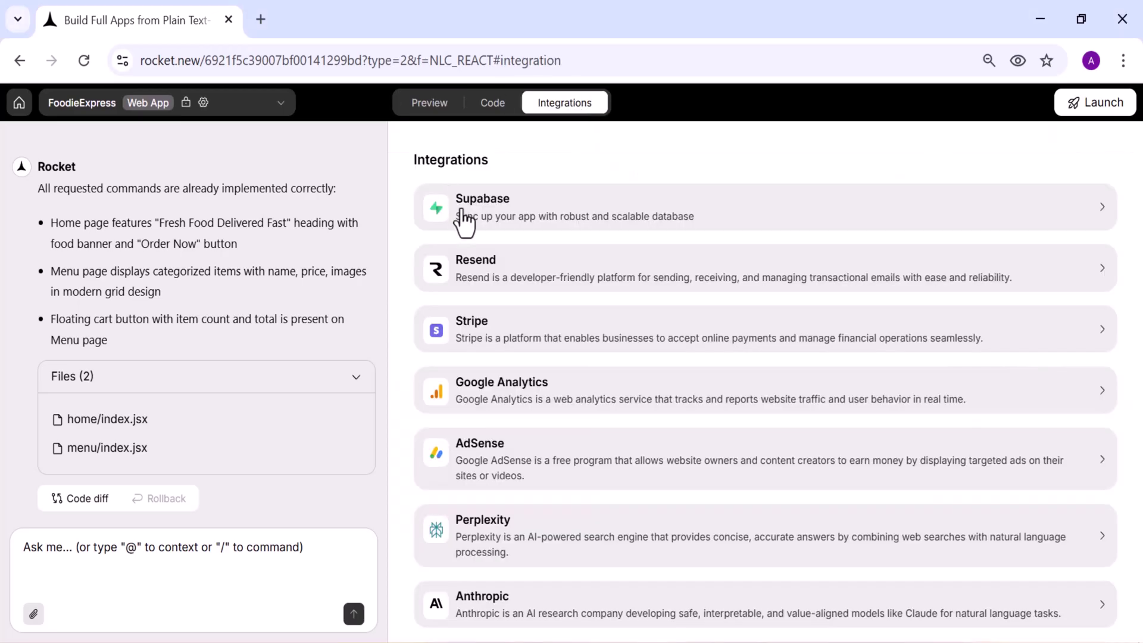
Authorize Rocket on Supabase and link FoodieExpress to the selected Supabase project.
click(465, 214)
click(773, 342)
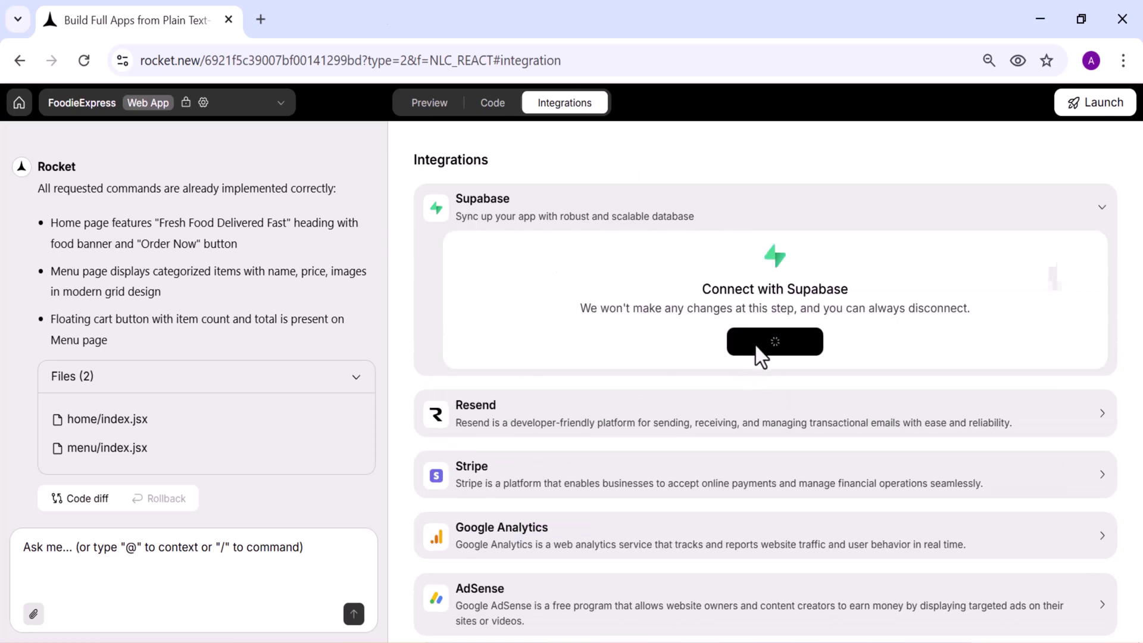
scroll(225, 315, down, 5)
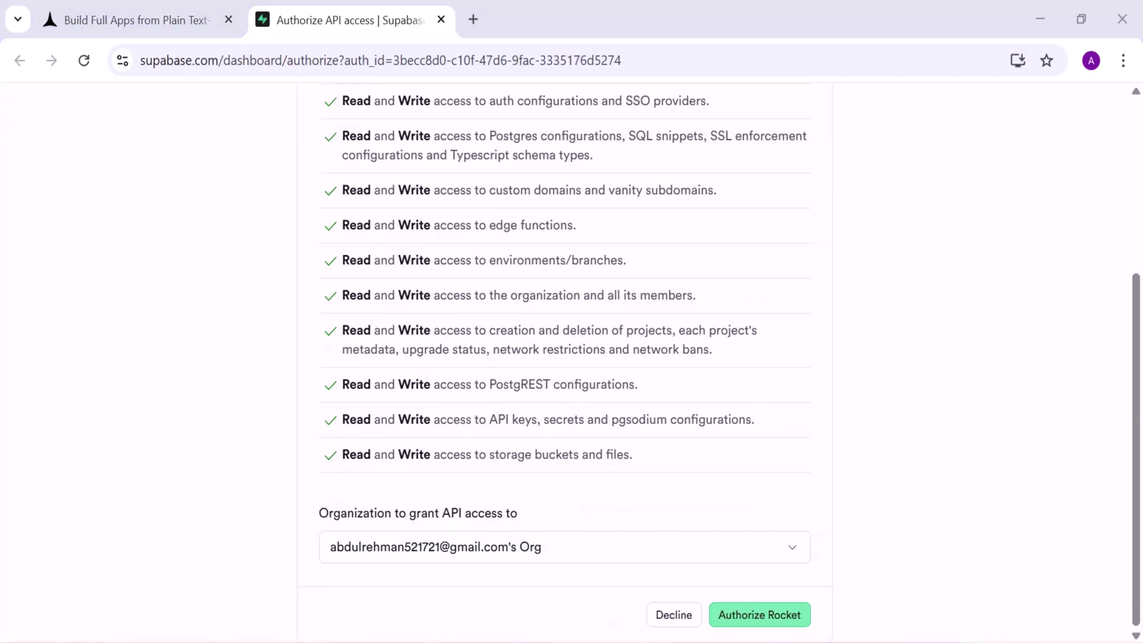
click(759, 614)
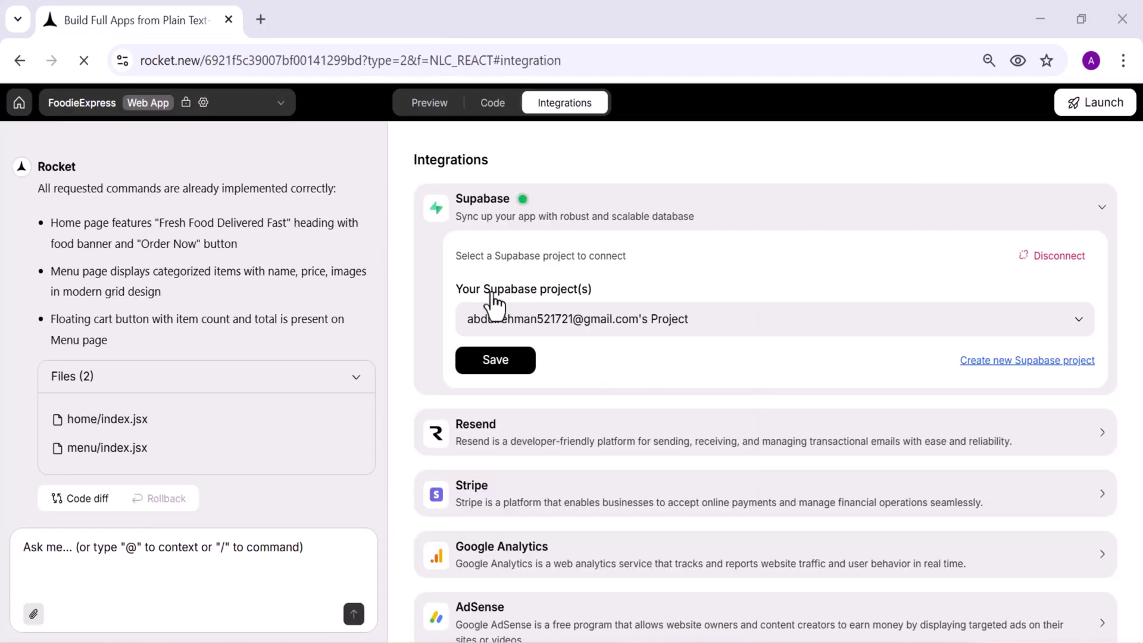
click(493, 361)
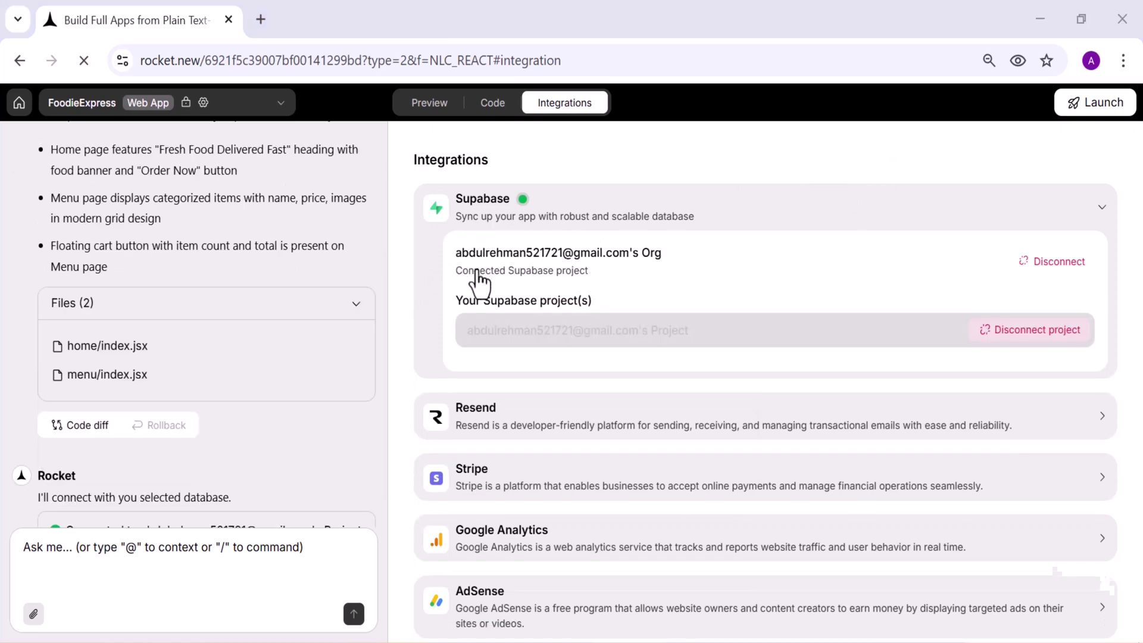
click(1094, 215)
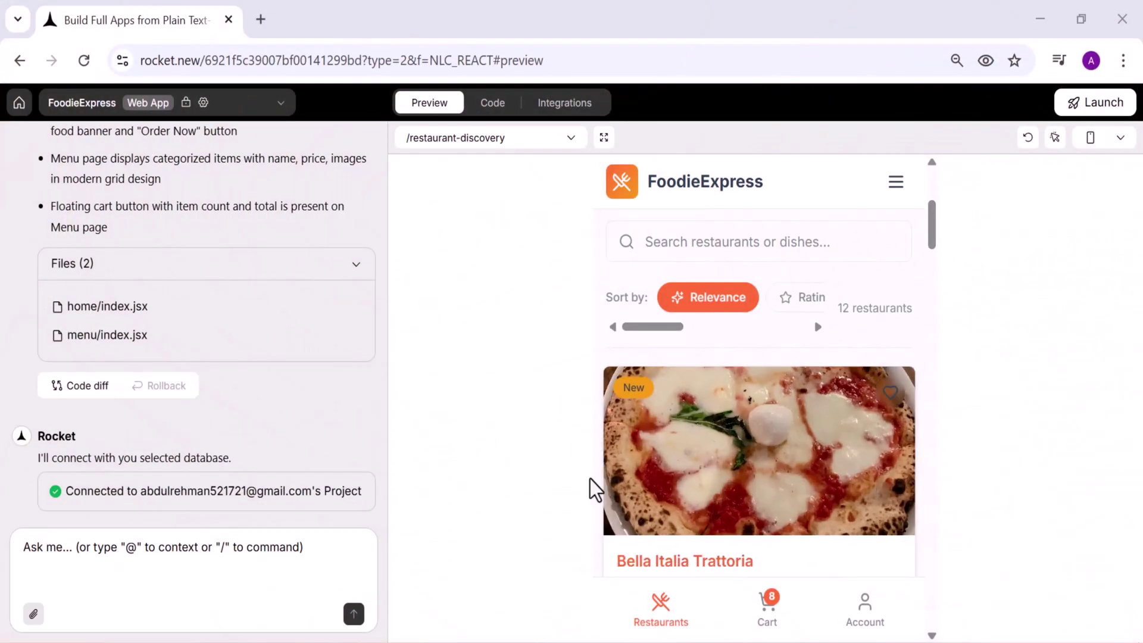
scroll(678, 464, down, 4)
scroll(679, 447, down, 4)
scroll(679, 428, down, 4)
scroll(677, 421, down, 4)
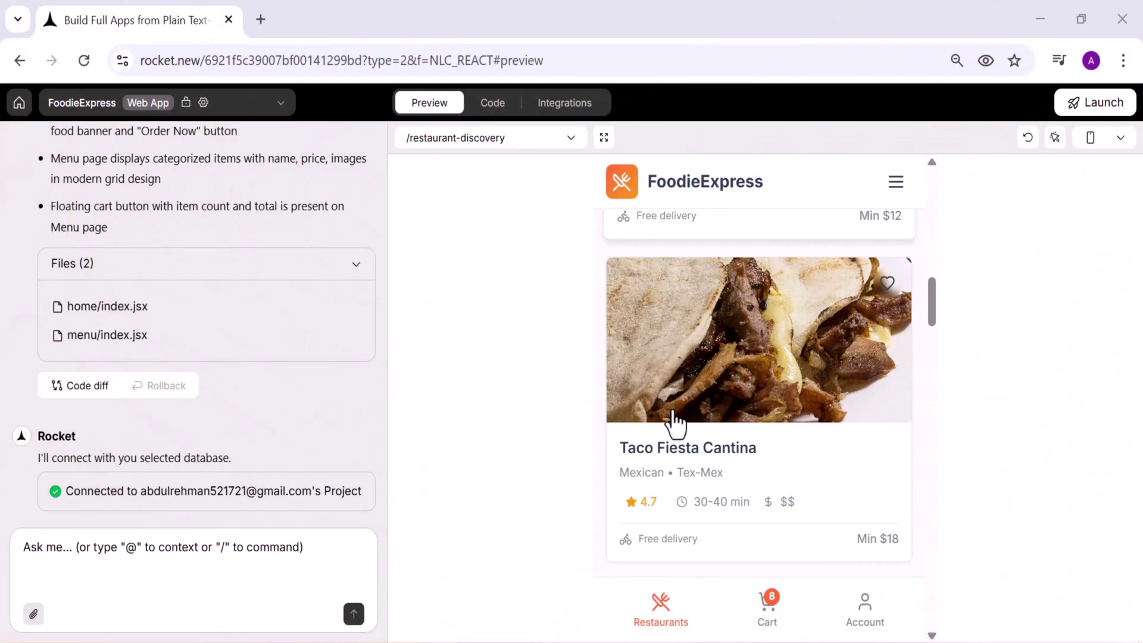
scroll(677, 422, down, 4)
scroll(677, 423, down, 4)
scroll(677, 421, up, 5)
scroll(677, 422, up, 4)
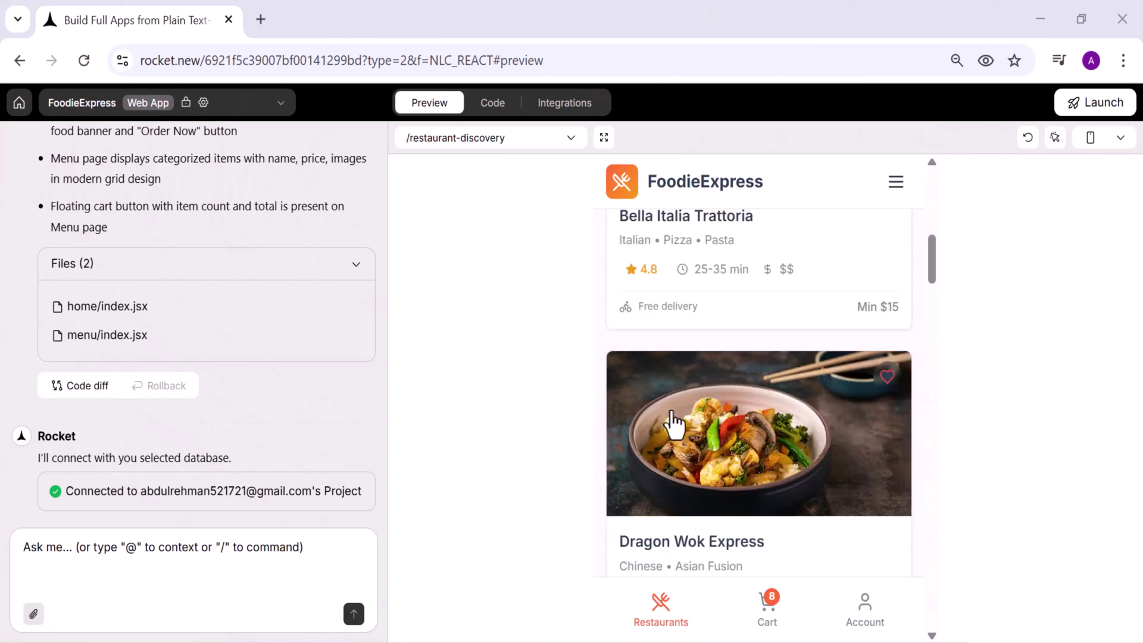
scroll(677, 422, up, 5)
scroll(675, 402, down, 2)
scroll(666, 339, up, 3)
scroll(663, 333, up, 2)
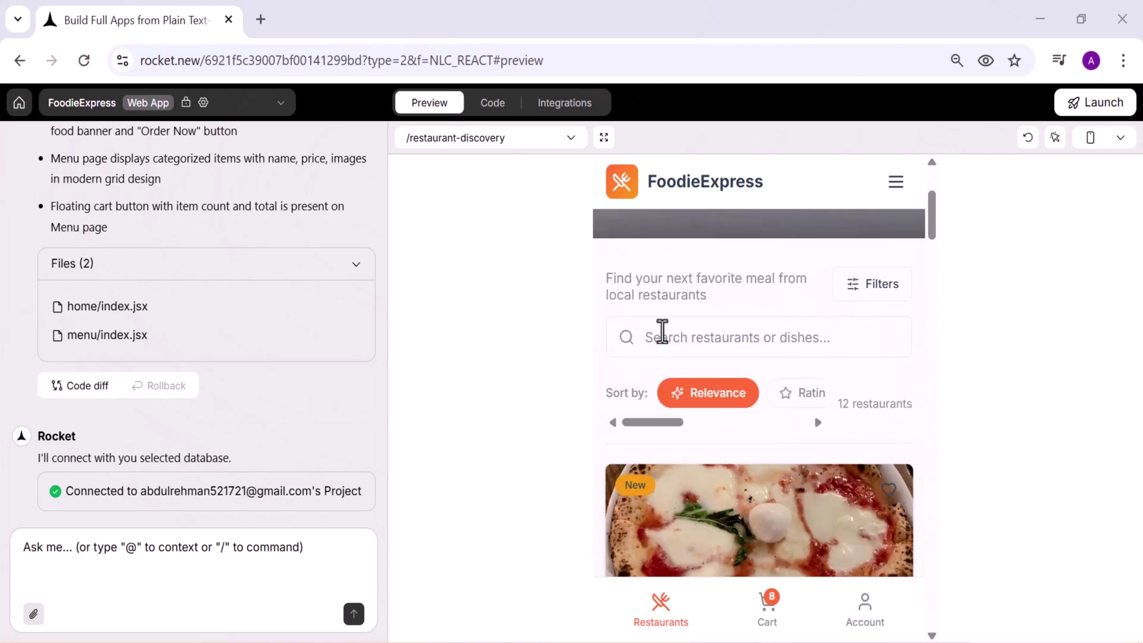
scroll(663, 333, down, 2)
Save the Stripe secret and publishable keys, then collapse the Stripe and Supabase panels.
click(565, 103)
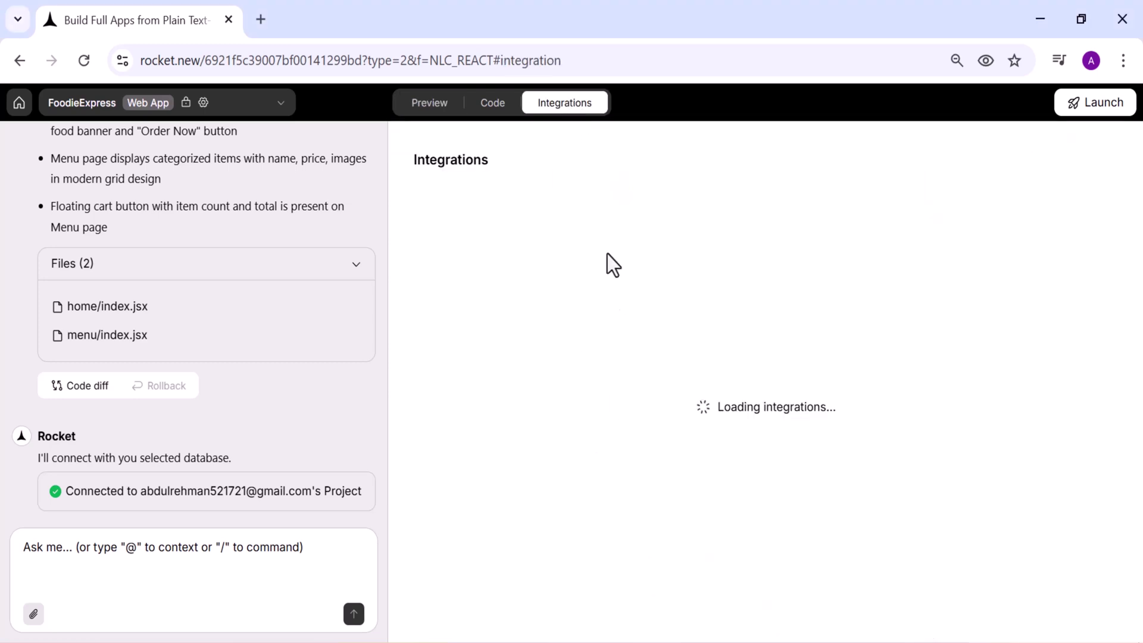
scroll(643, 357, down, 2)
click(600, 390)
scroll(607, 443, down, 2)
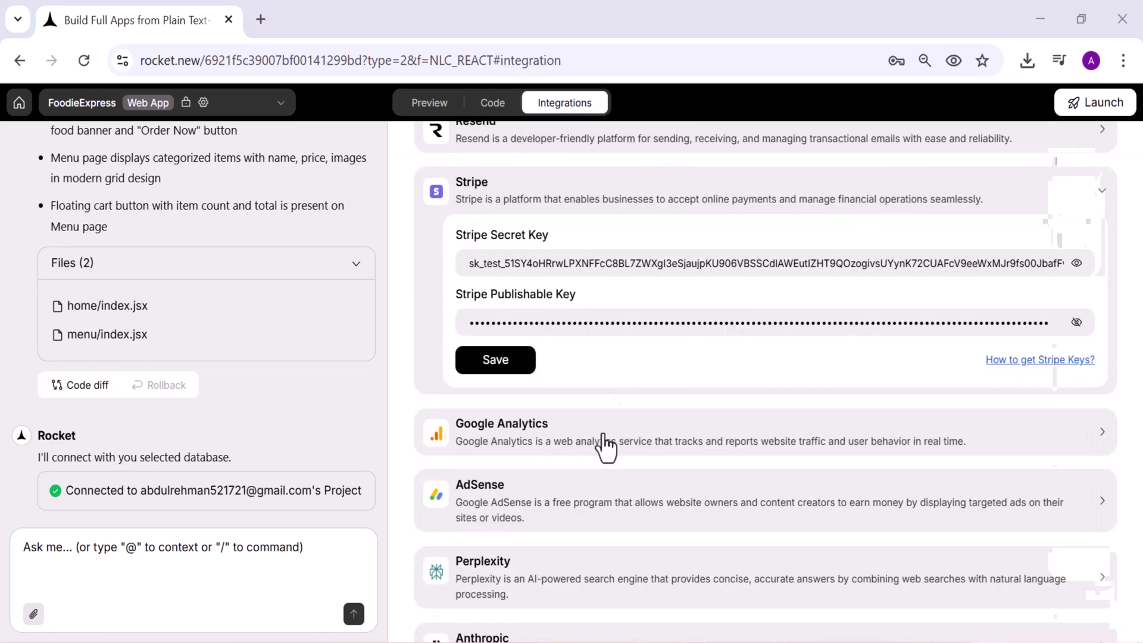
click(483, 359)
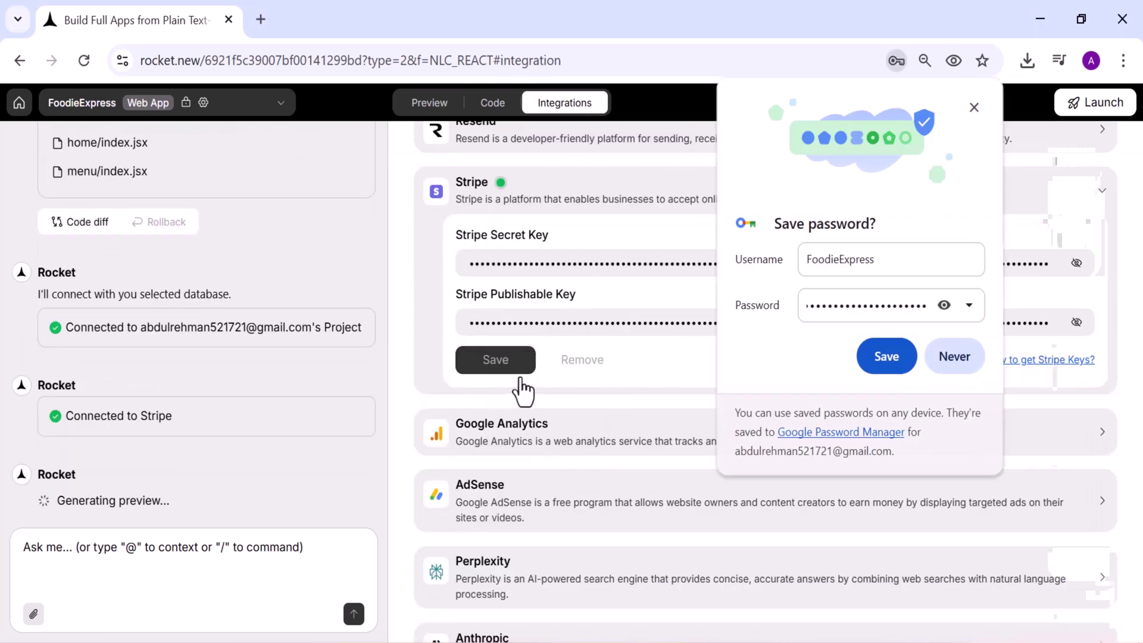
click(973, 107)
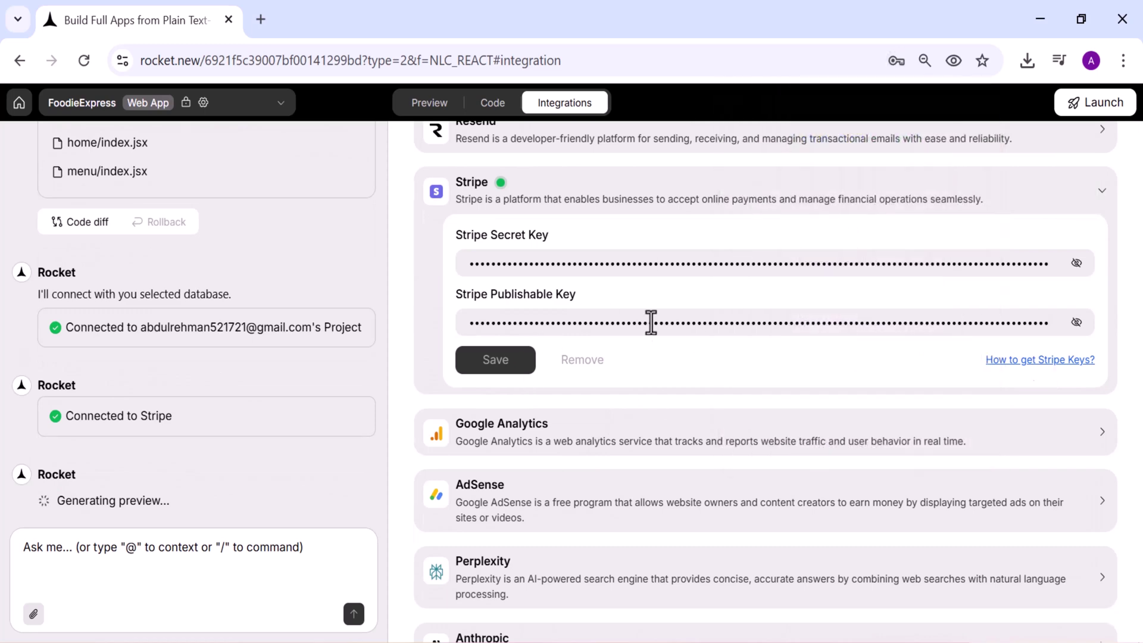
scroll(651, 323, up, 3)
scroll(554, 357, down, 3)
scroll(527, 304, up, 3)
scroll(527, 305, down, 2)
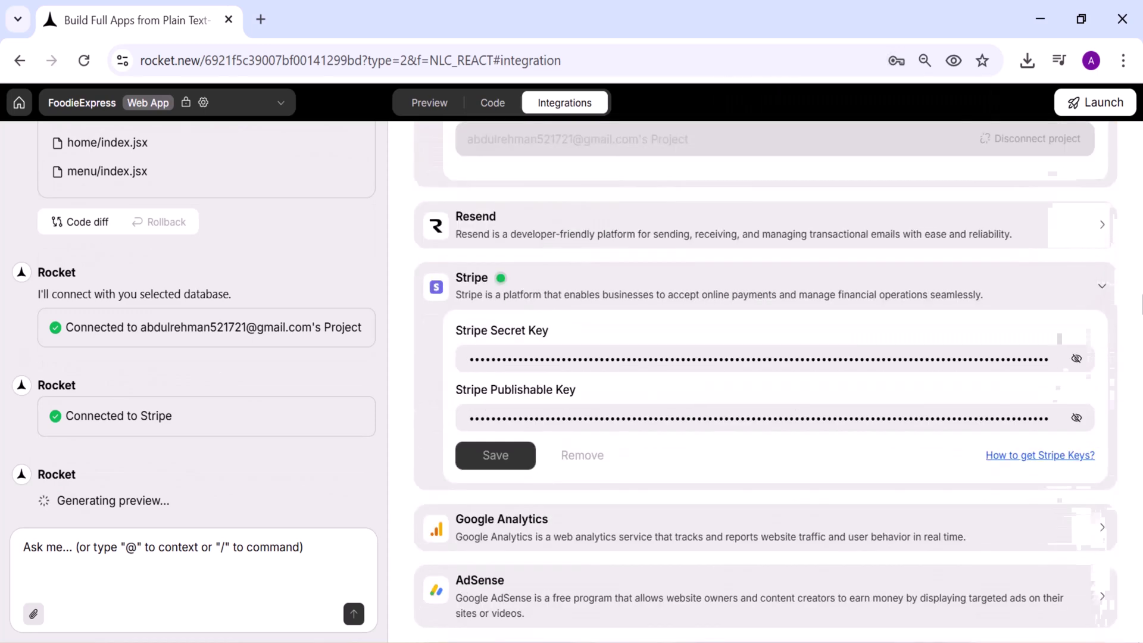
click(1105, 288)
scroll(1054, 286, up, 3)
click(1103, 215)
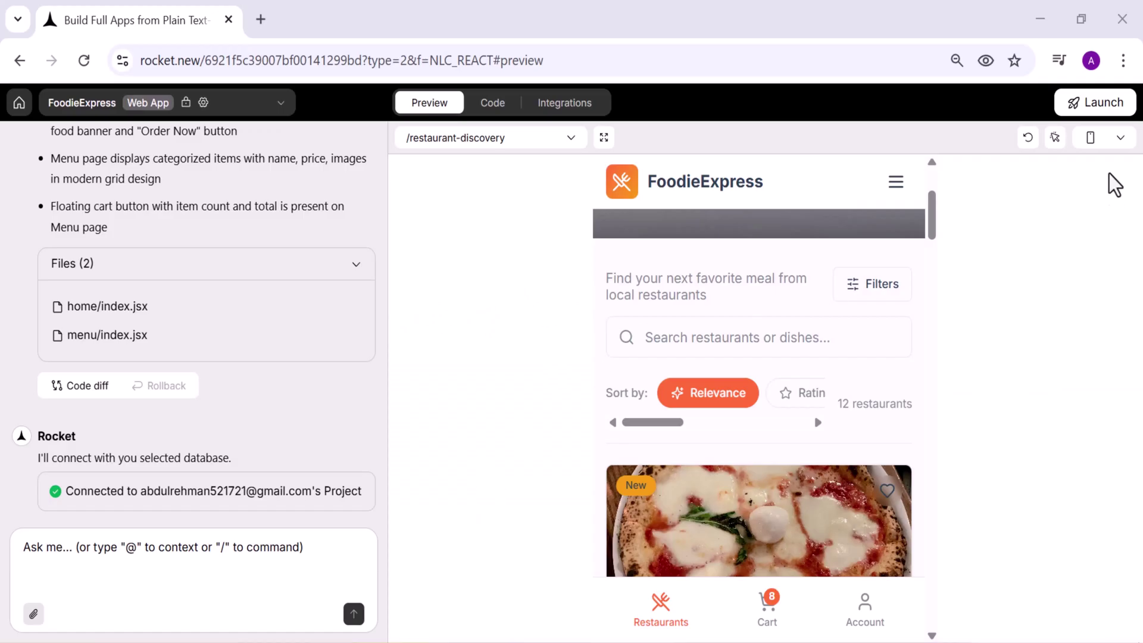
Launch FoodieExpress on the web via Netlify and close the popup once the live URL appears.
click(1098, 102)
click(938, 156)
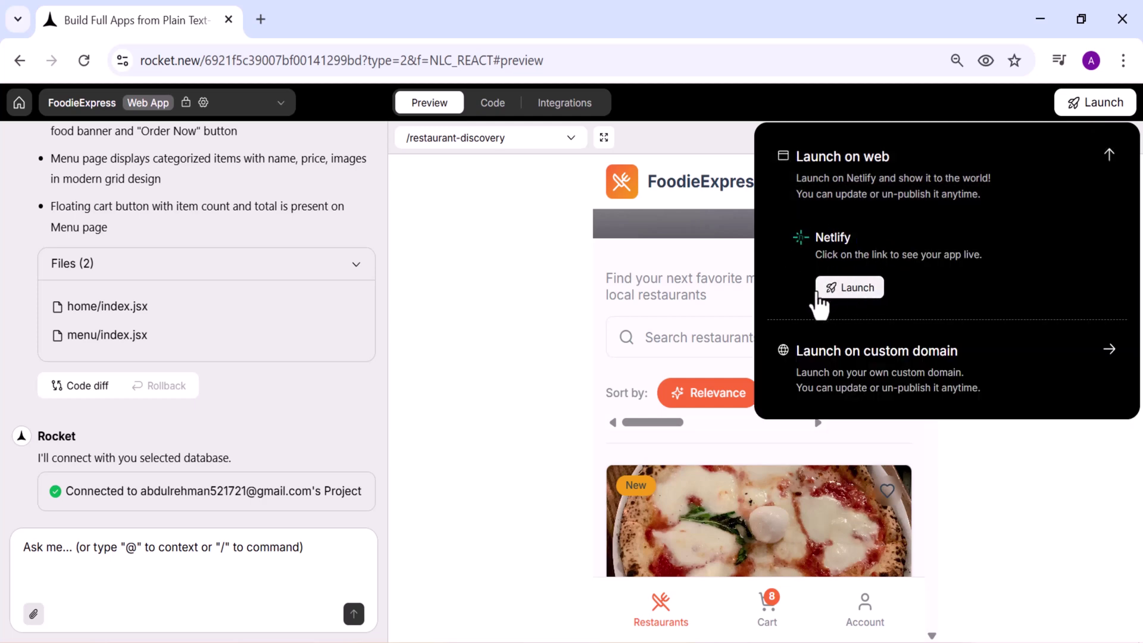
click(870, 295)
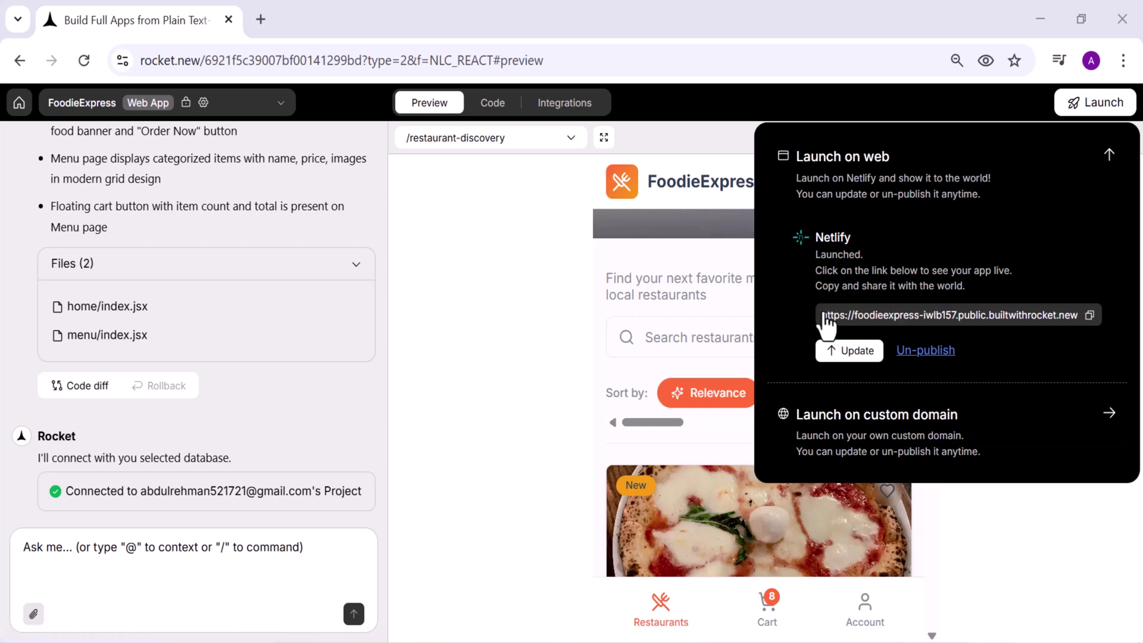
click(1014, 482)
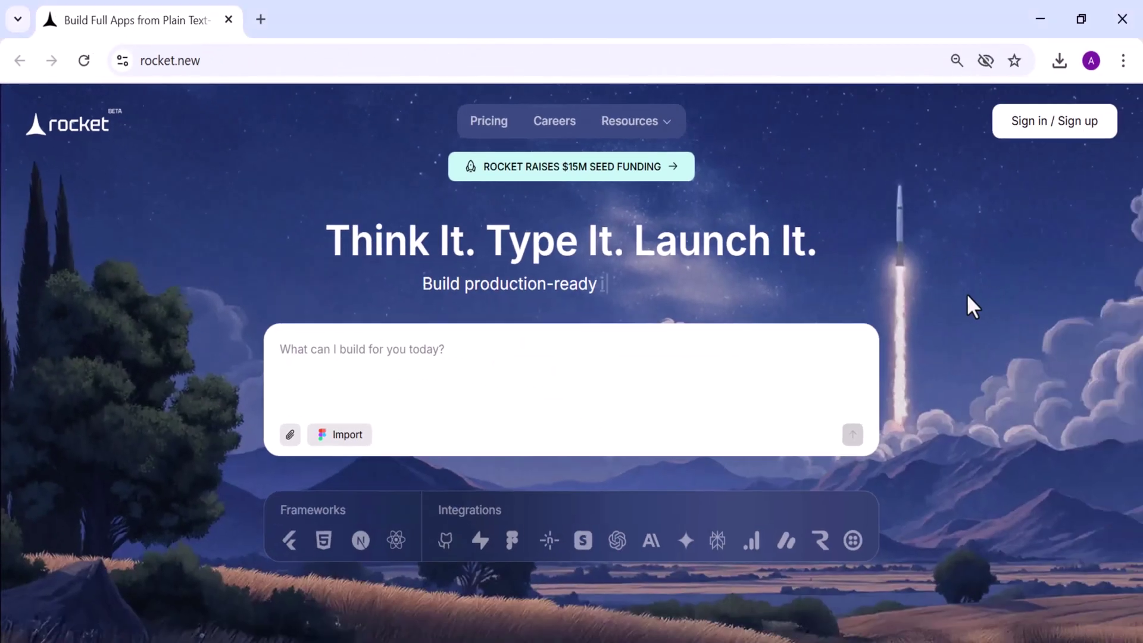
middle_click(968, 294)
click(167, 252)
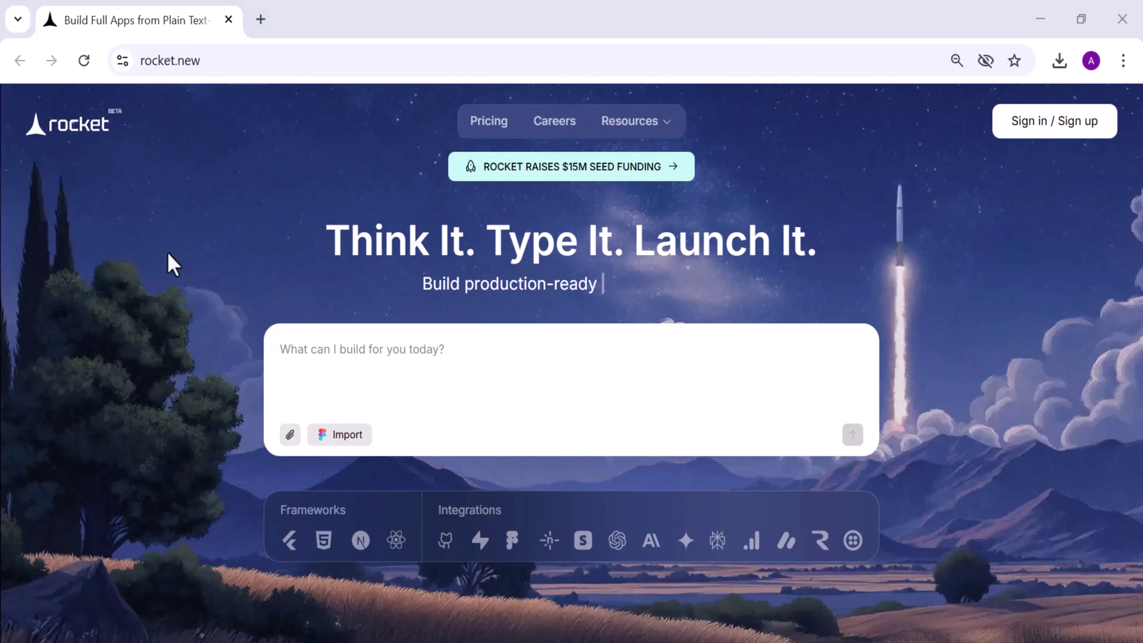
scroll(166, 251, down, 3)
scroll(167, 251, down, 4)
scroll(167, 251, down, 3)
scroll(167, 254, down, 3)
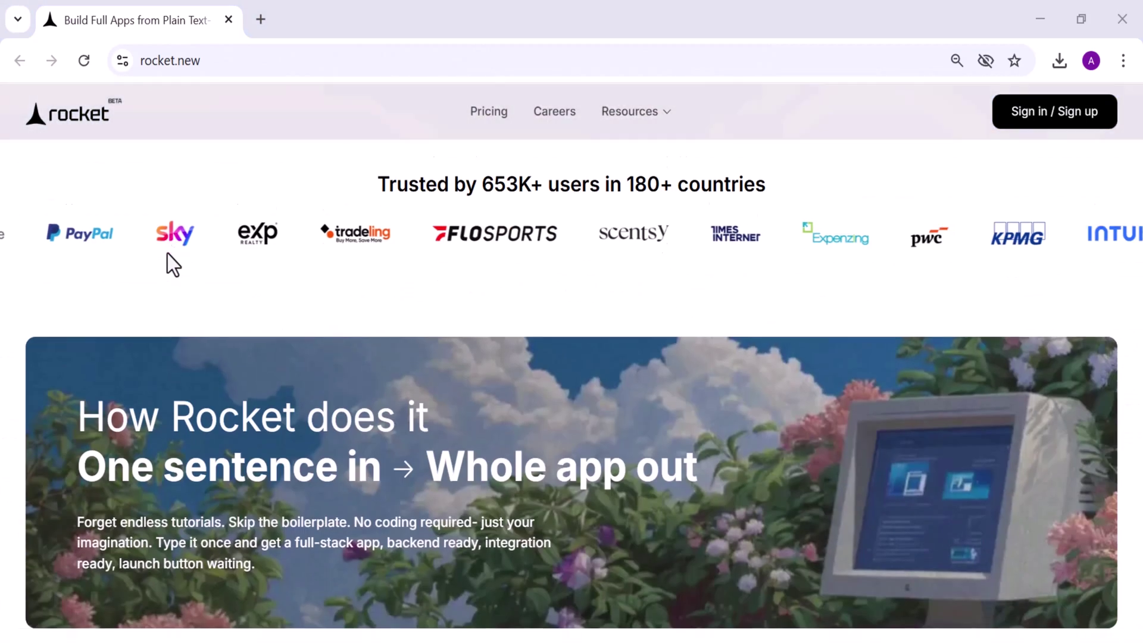
scroll(166, 252, down, 2)
scroll(166, 252, down, 4)
scroll(165, 253, down, 2)
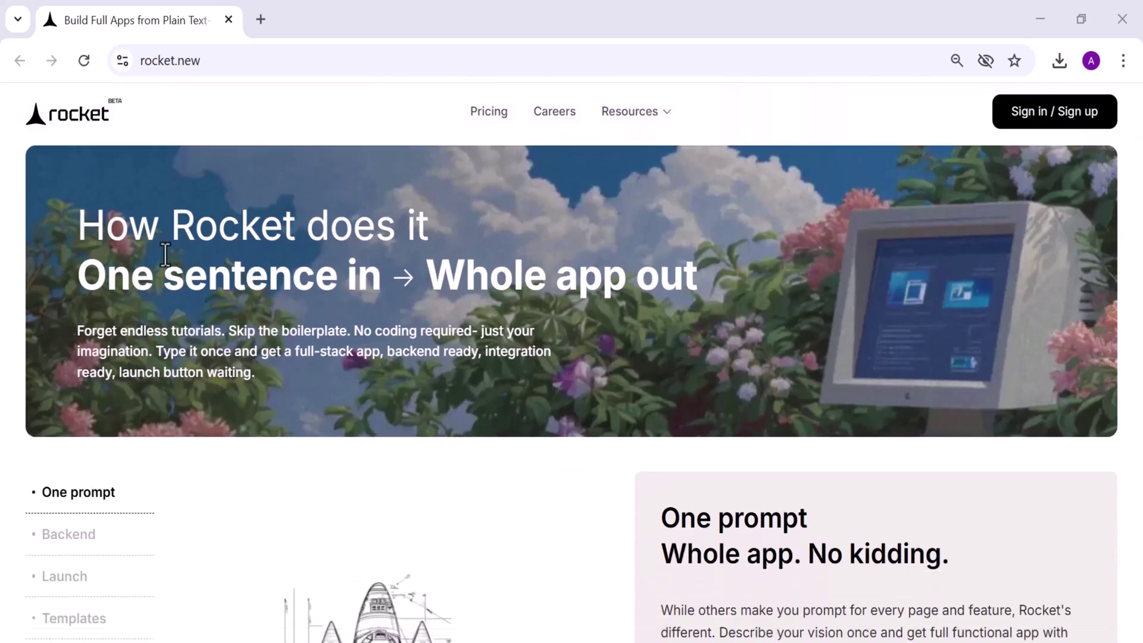
scroll(166, 253, down, 3)
scroll(165, 253, down, 2)
scroll(165, 254, down, 1)
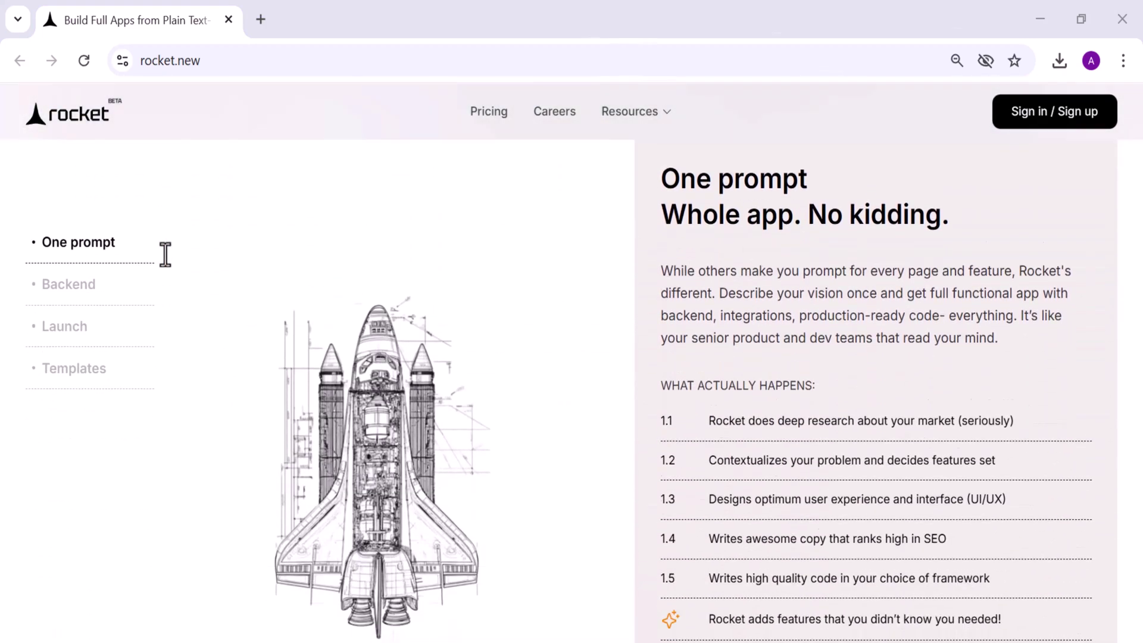